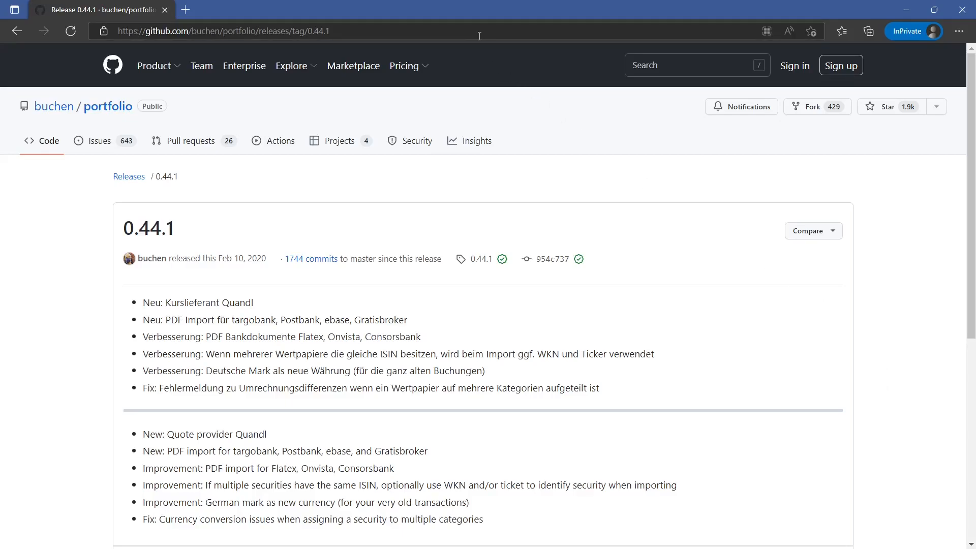
Look through the GitHub release page for Portfolio Performance 0.44.1 down to the downloads.
click(479, 35)
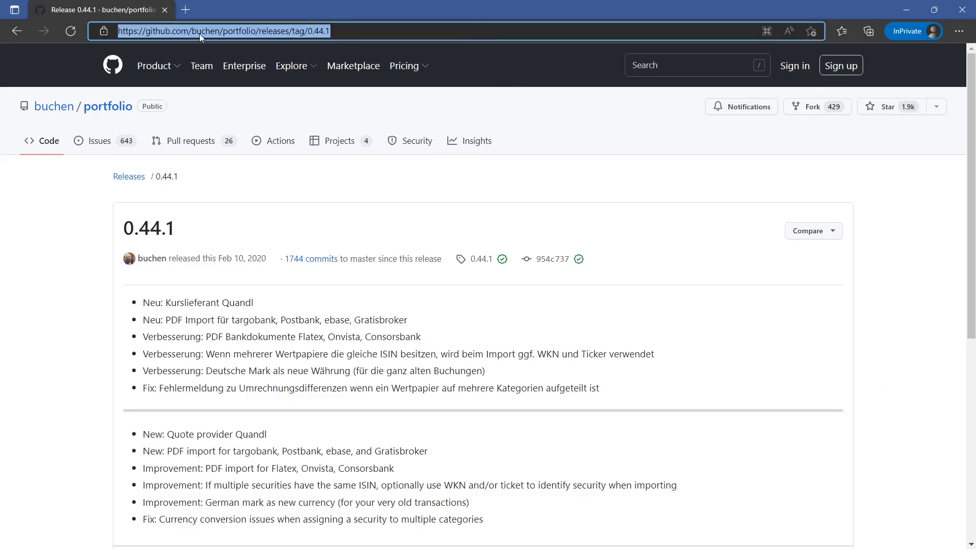
click(891, 229)
scroll(974, 195, down, 7)
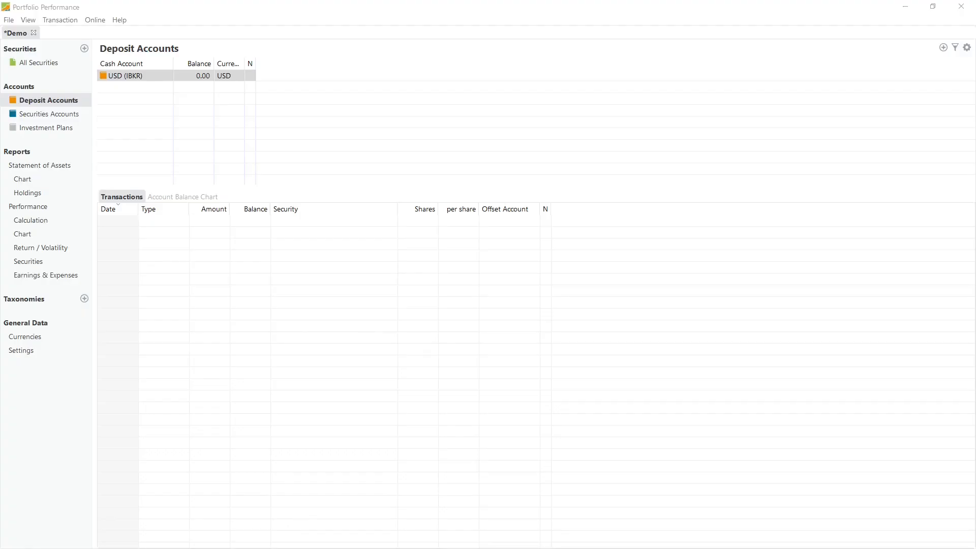
Create a new instrument in All Securities with the name Apple and the symbol AAPL.
click(387, 158)
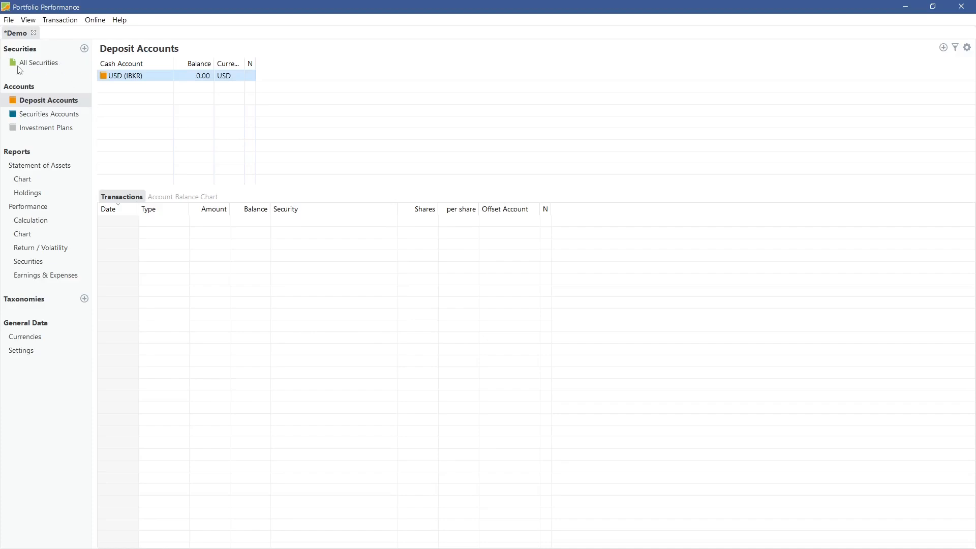
click(55, 69)
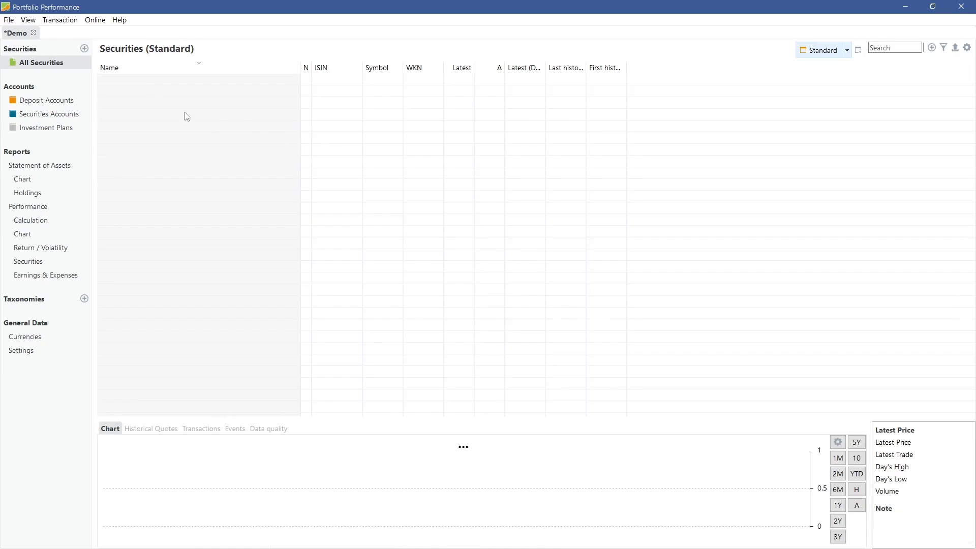
click(932, 48)
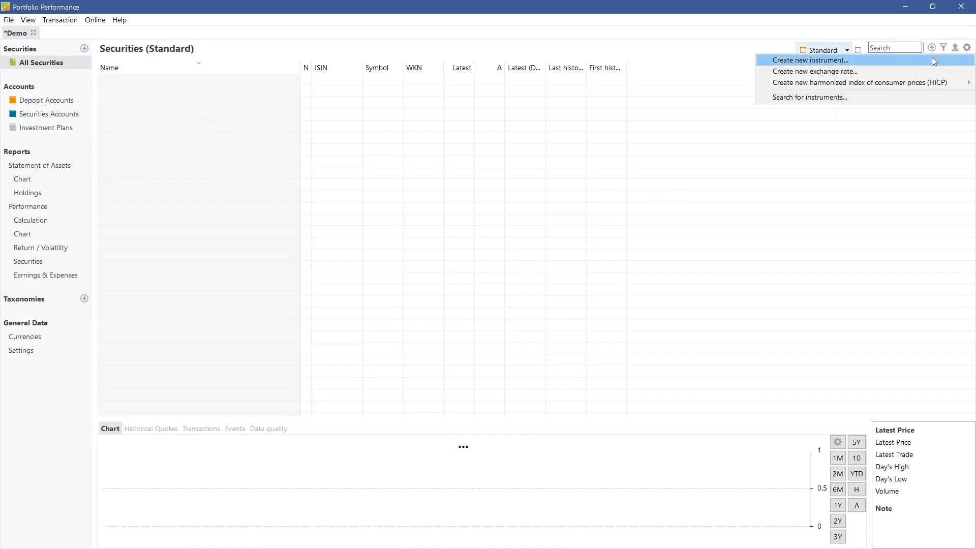
click(933, 61)
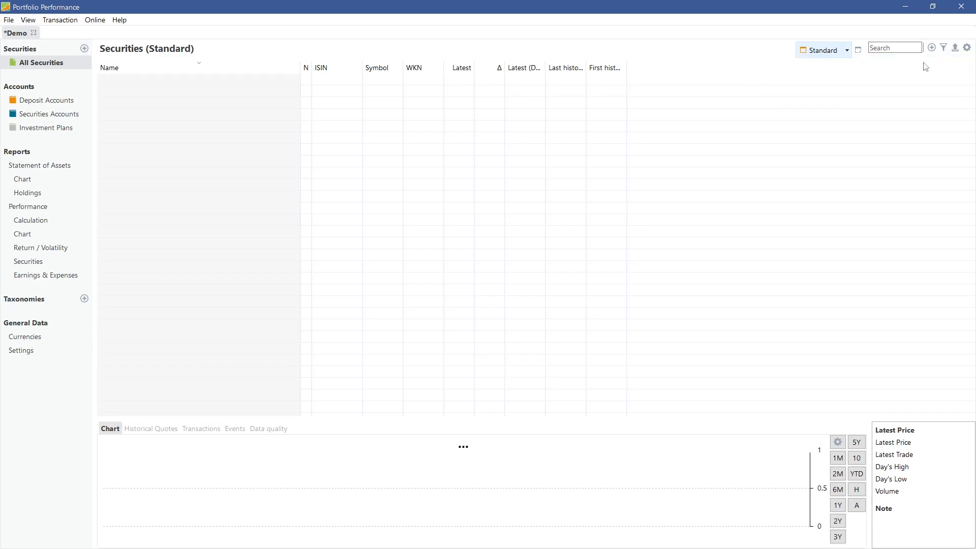
text(Apple)
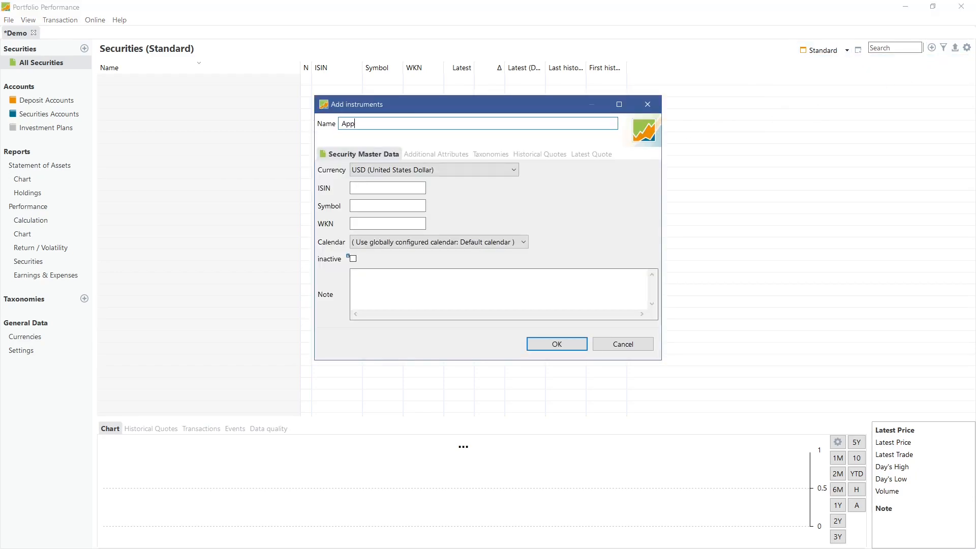
click(387, 207)
text(AAPL)
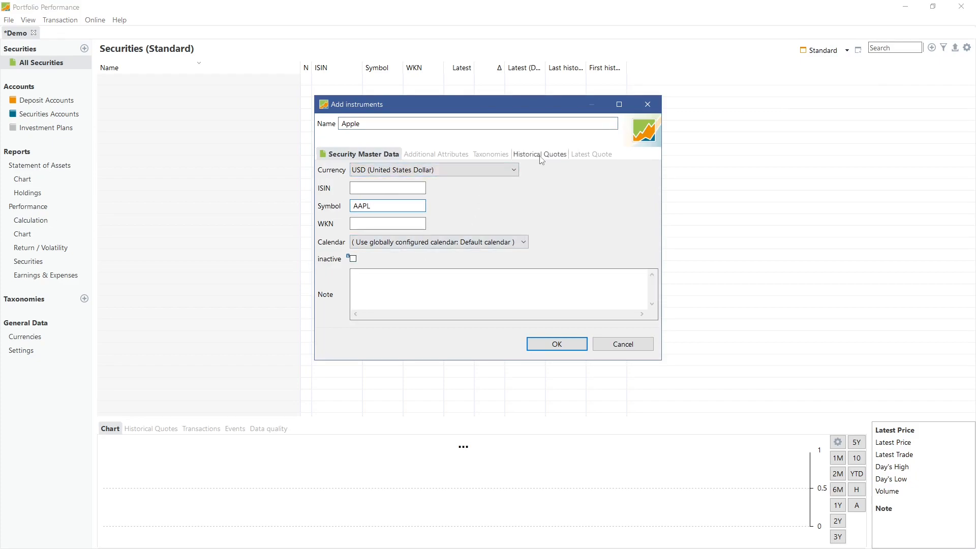
click(441, 279)
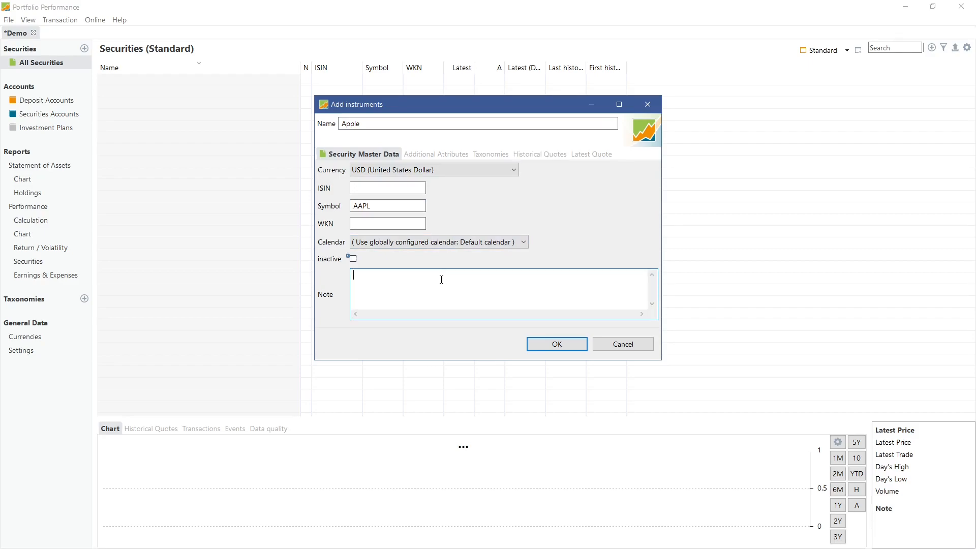
text(A.AS)
key(ctrl+a)
click(436, 290)
key(ctrl+a)
key(BackSpace)
Set Yahoo Finance as Apple's historical quote provider and save the instrument.
click(540, 155)
click(478, 181)
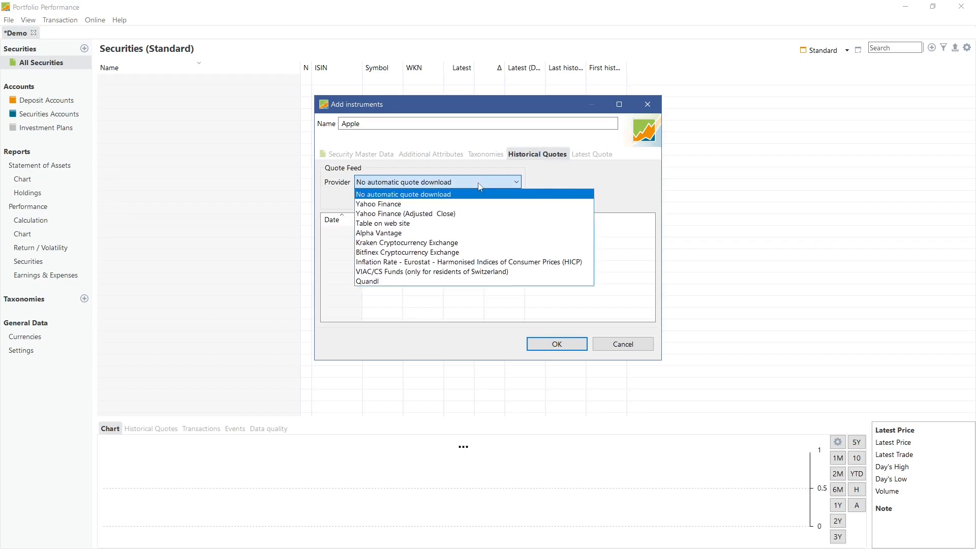
click(481, 201)
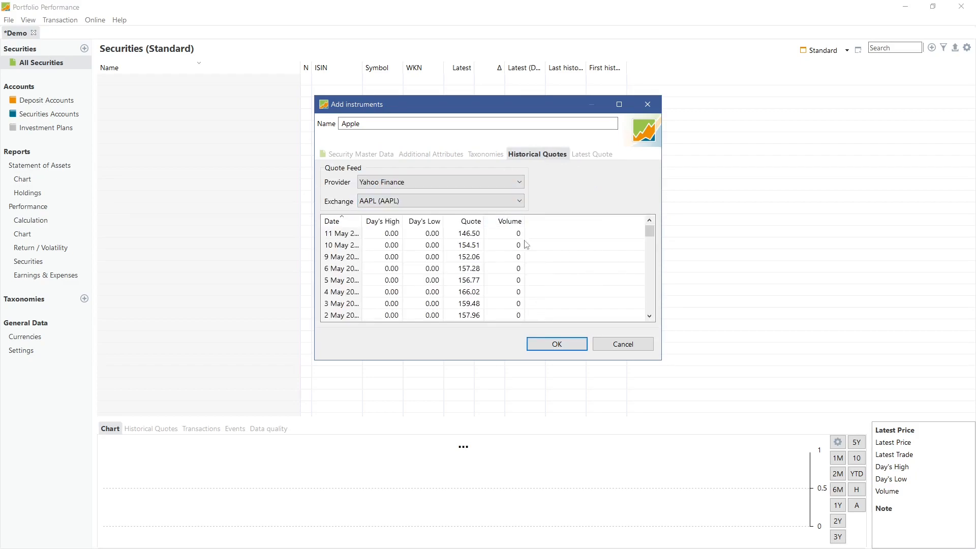
click(521, 183)
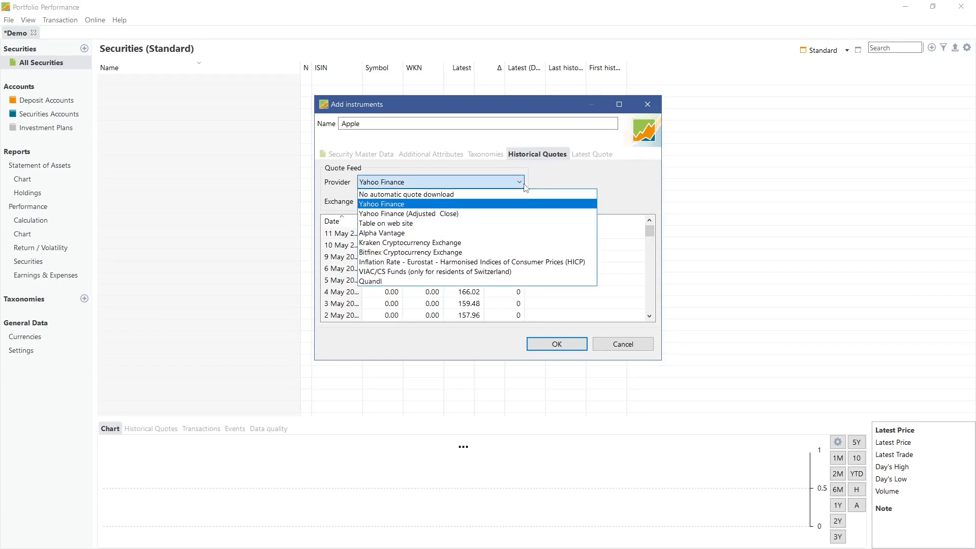
click(525, 187)
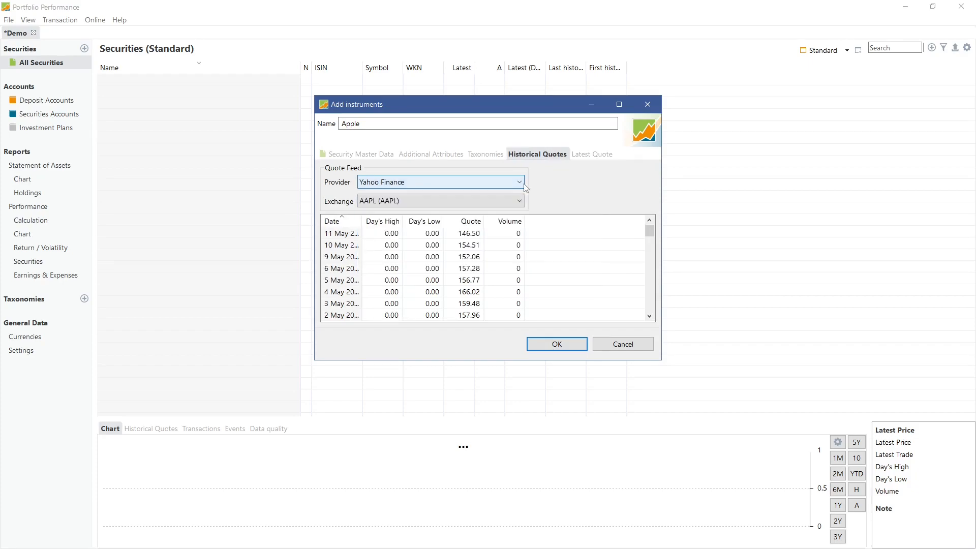
click(558, 345)
Open the Apple security for editing and review its additional attributes and master data.
click(398, 82)
right_click(398, 83)
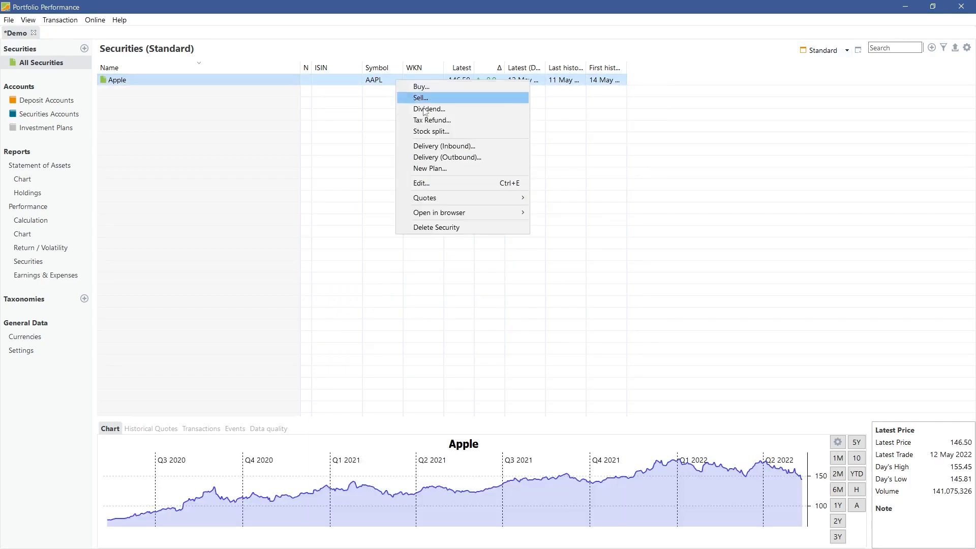
click(493, 185)
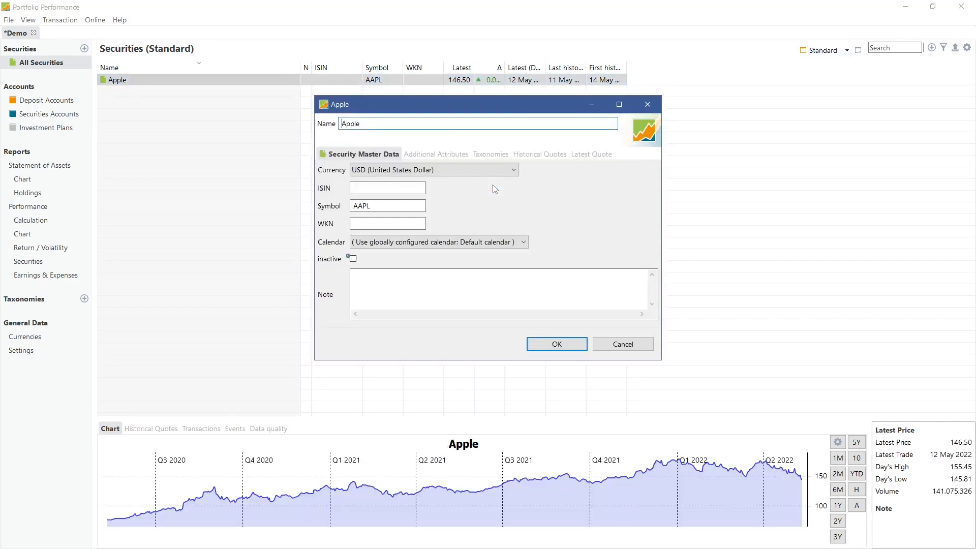
click(436, 155)
click(394, 154)
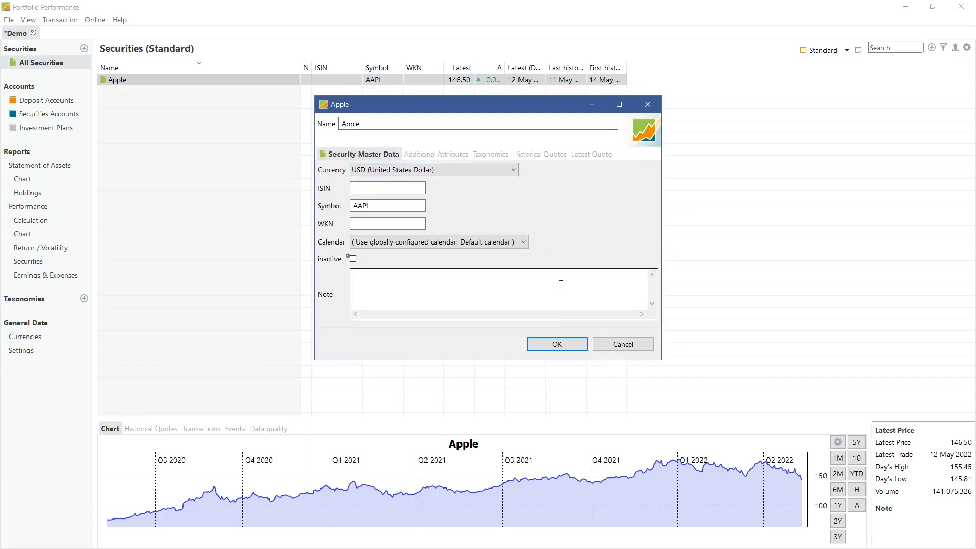
click(556, 343)
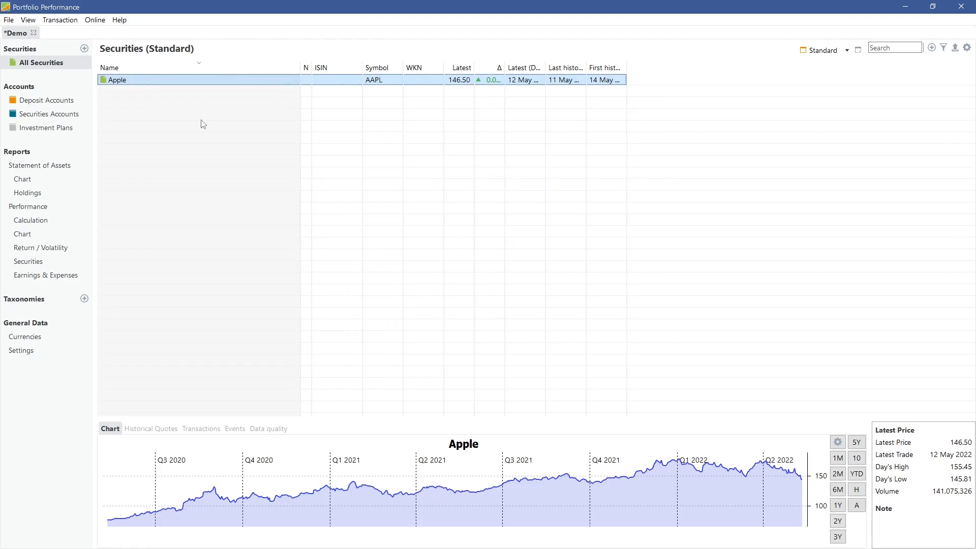
Record a deposit of 100,000 USD dated 1 January 2022 in the USD (IBKR) deposit account.
click(45, 103)
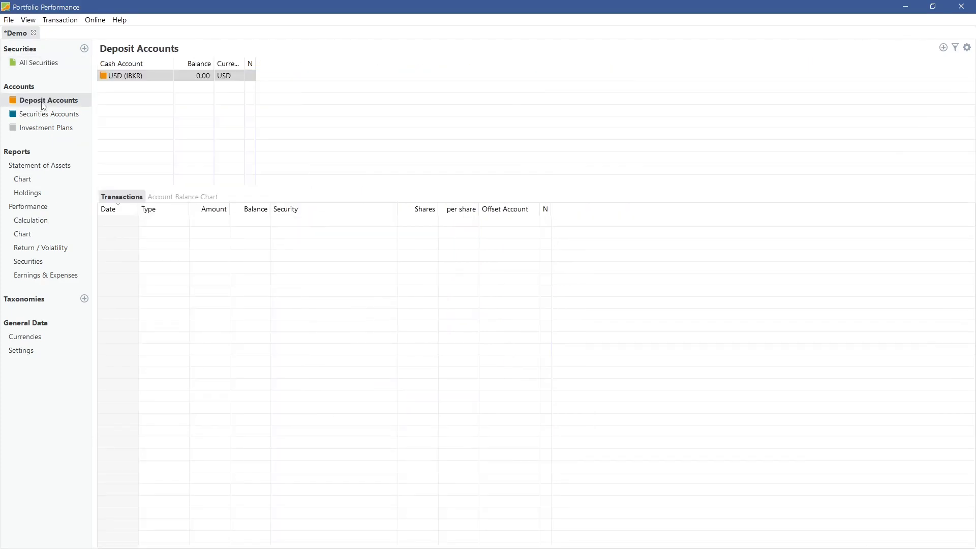
right_click(142, 78)
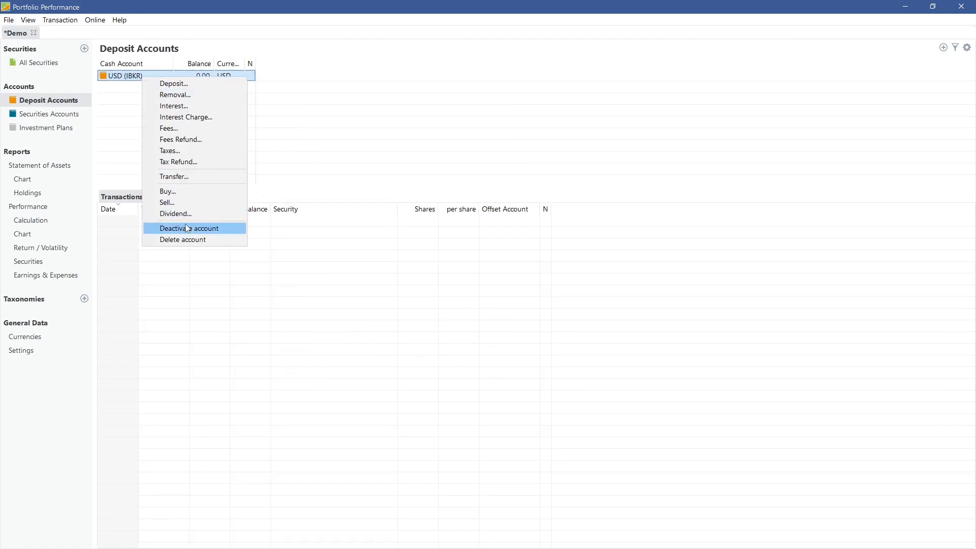
click(193, 85)
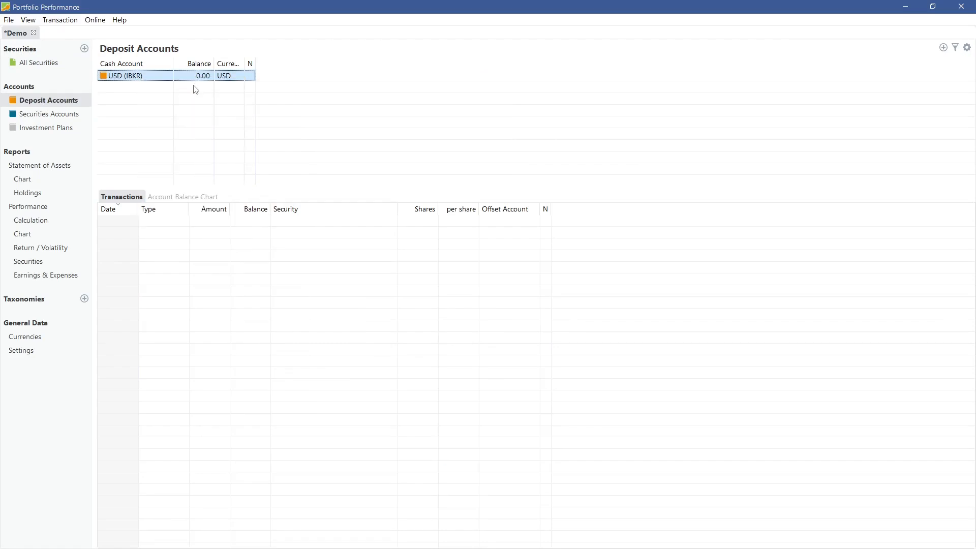
click(370, 224)
text(1)
click(385, 224)
click(380, 225)
text(1/2022)
drag(393, 253, 446, 252)
text(1000)
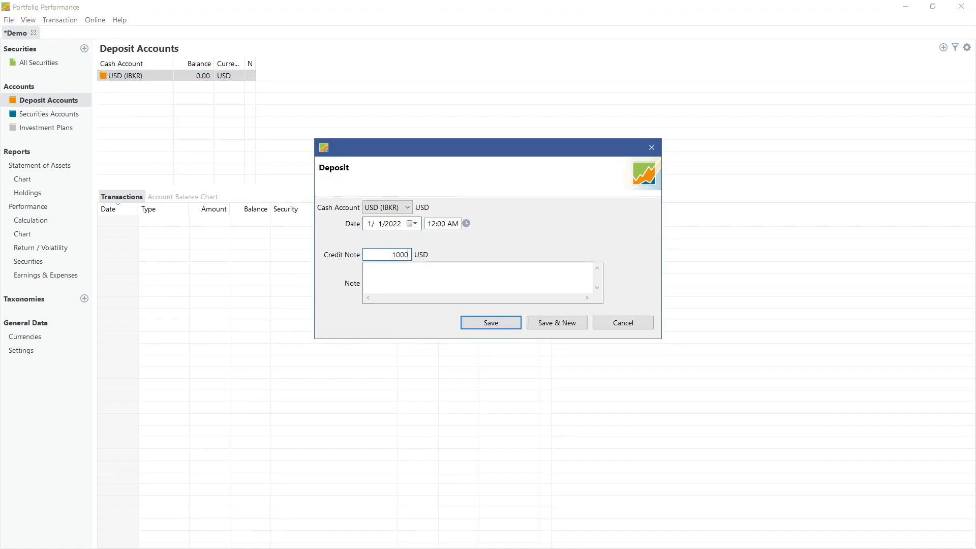
key(Return)
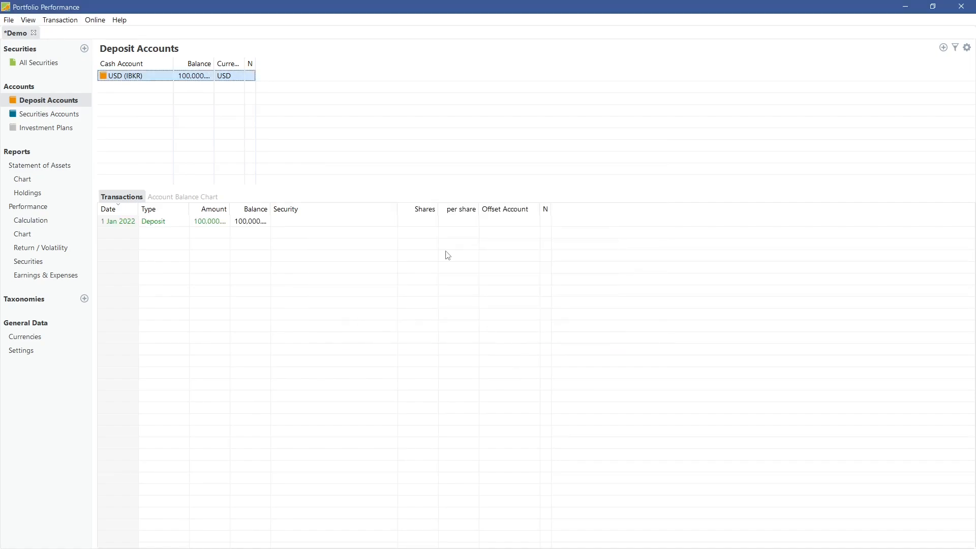
click(188, 222)
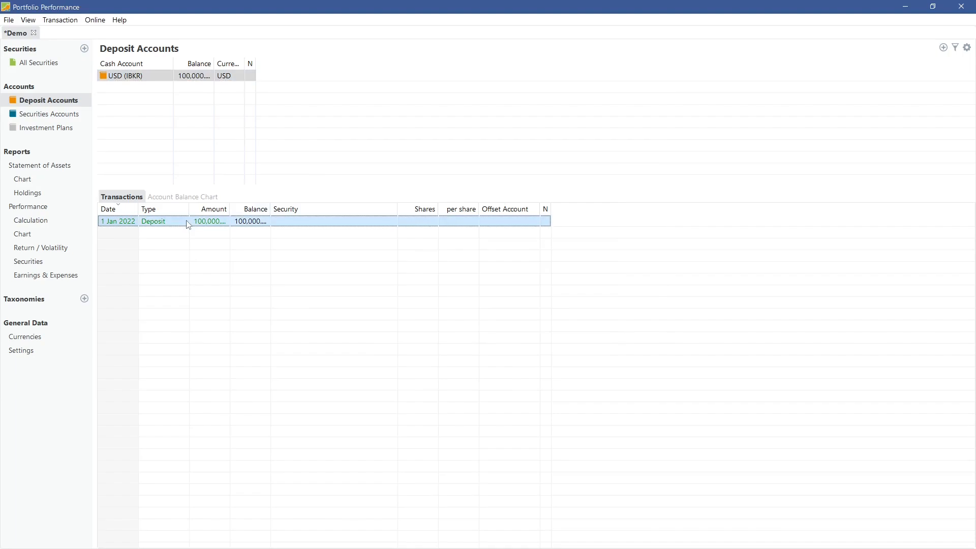
Record a purchase of 50 Apple shares from the USD (IBKR) deposit account and sort its transactions newest first.
click(214, 75)
right_click(214, 75)
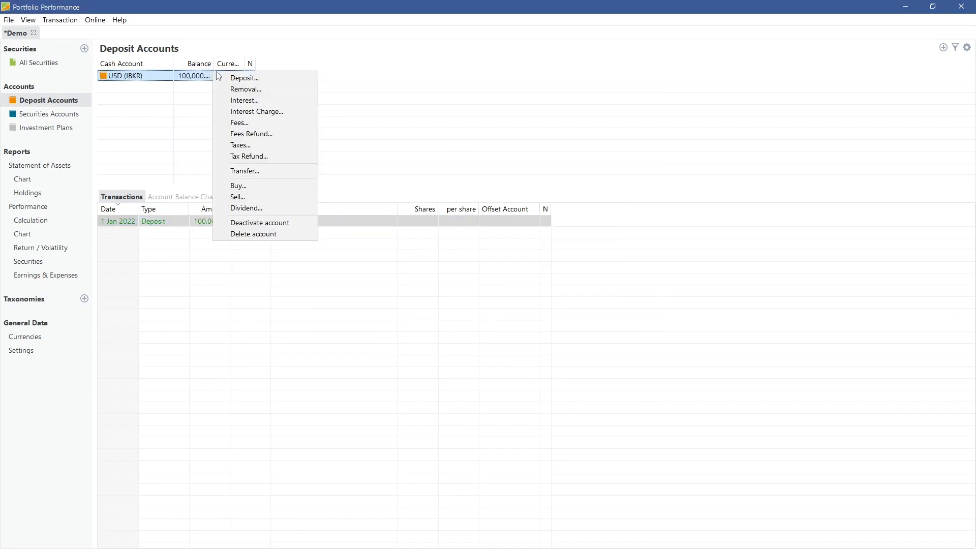
click(272, 185)
key(Tab)
key(Tab)
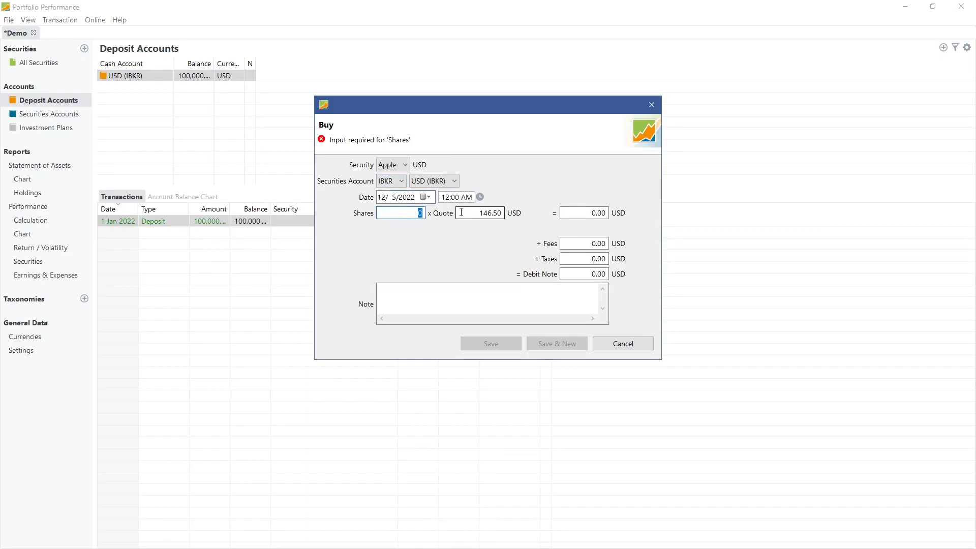
text(50)
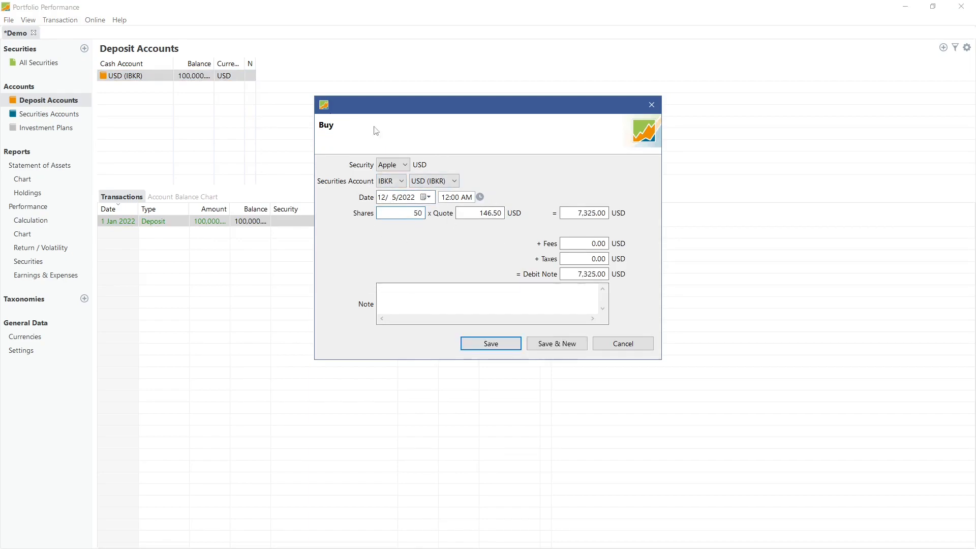
click(505, 346)
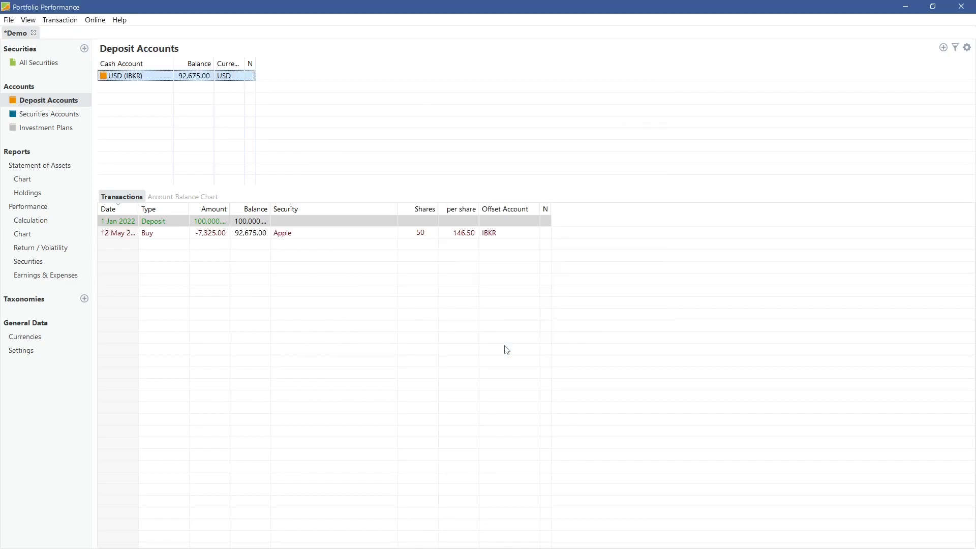
click(110, 209)
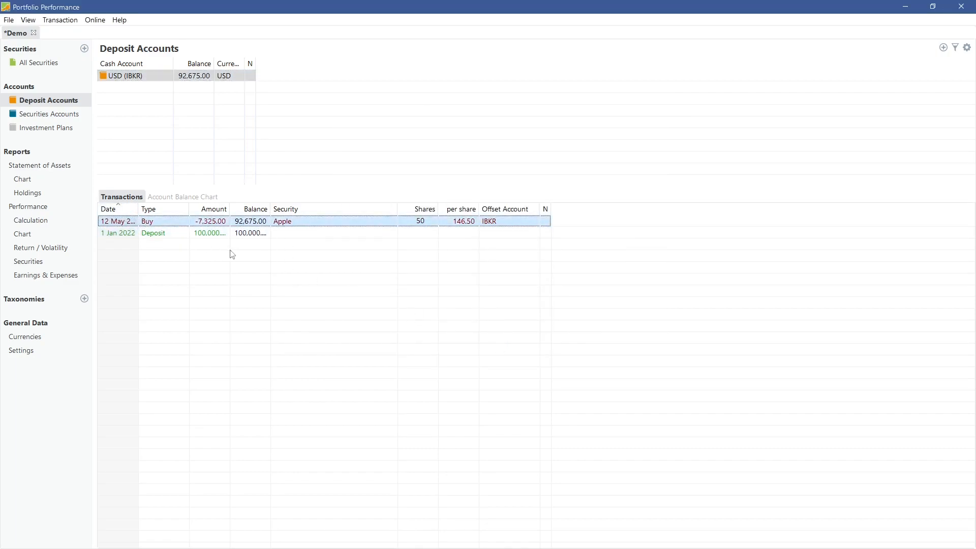
Record another purchase of 50 Apple shares in the IBKR securities account and check its transactions and statement of assets.
click(46, 115)
right_click(151, 76)
click(168, 79)
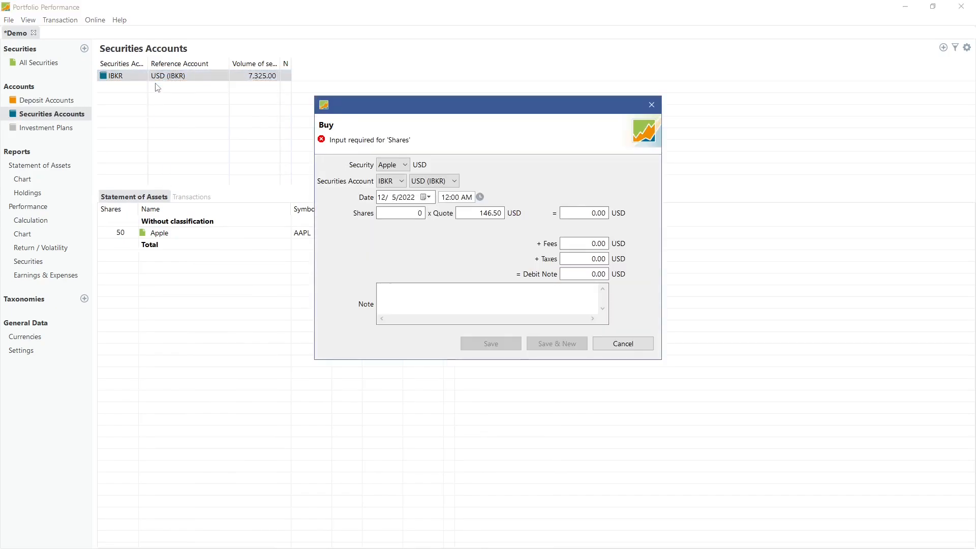
click(405, 213)
text(50)
click(447, 181)
click(437, 189)
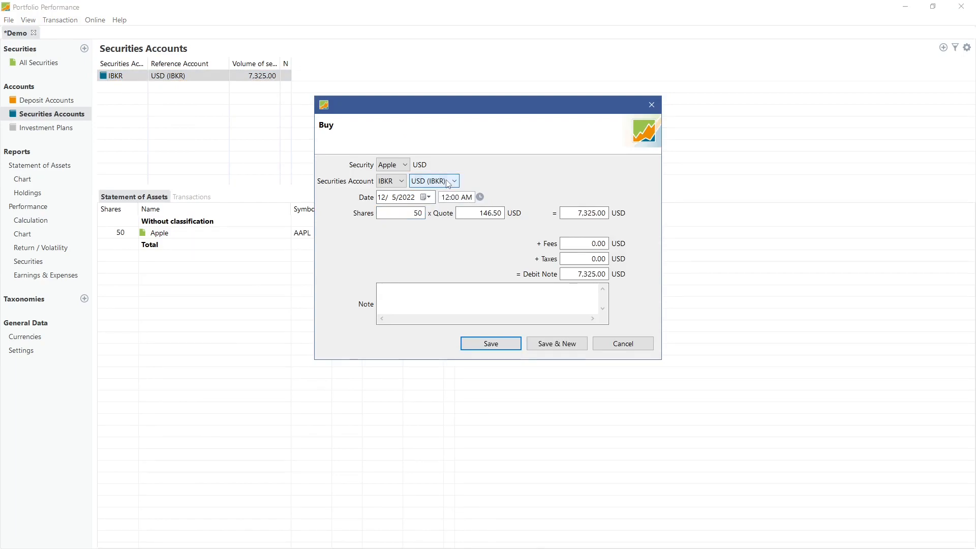
click(501, 344)
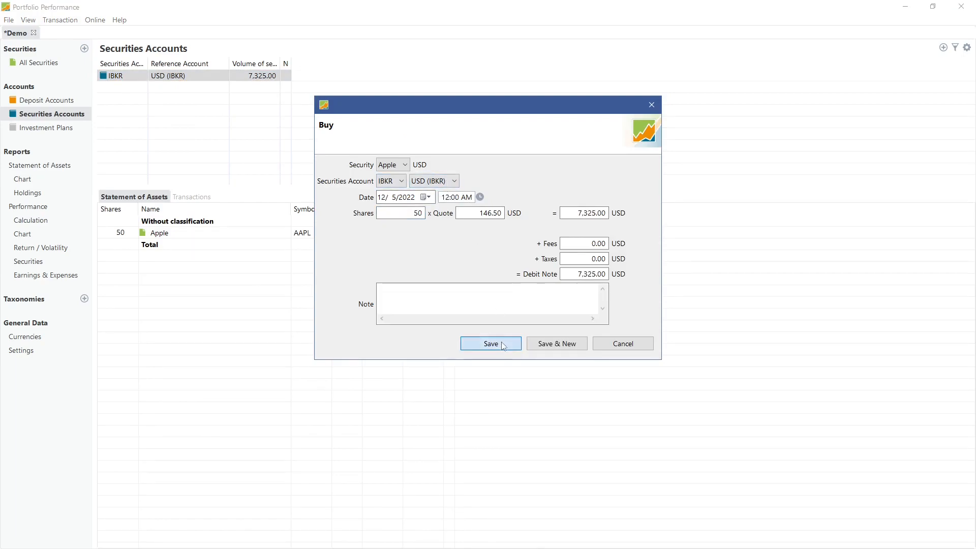
click(185, 199)
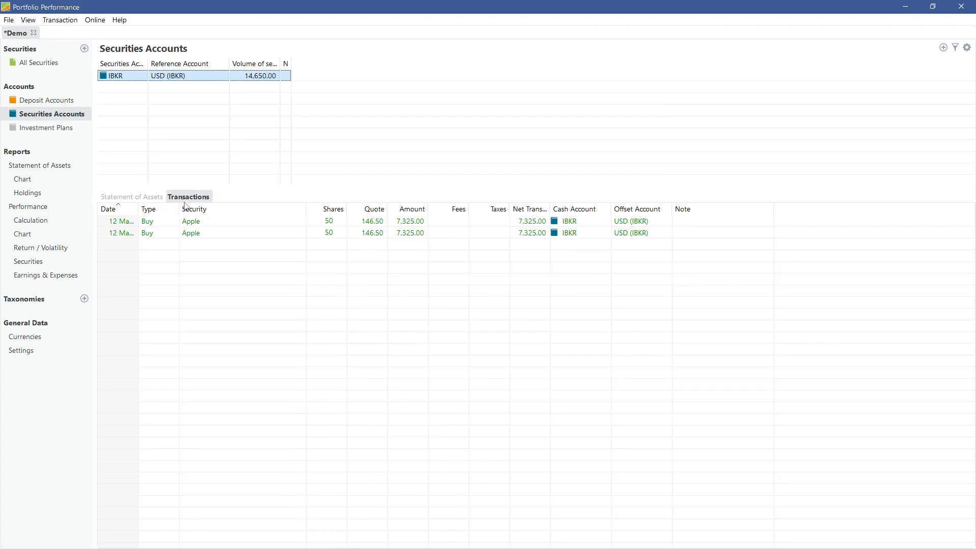
click(131, 197)
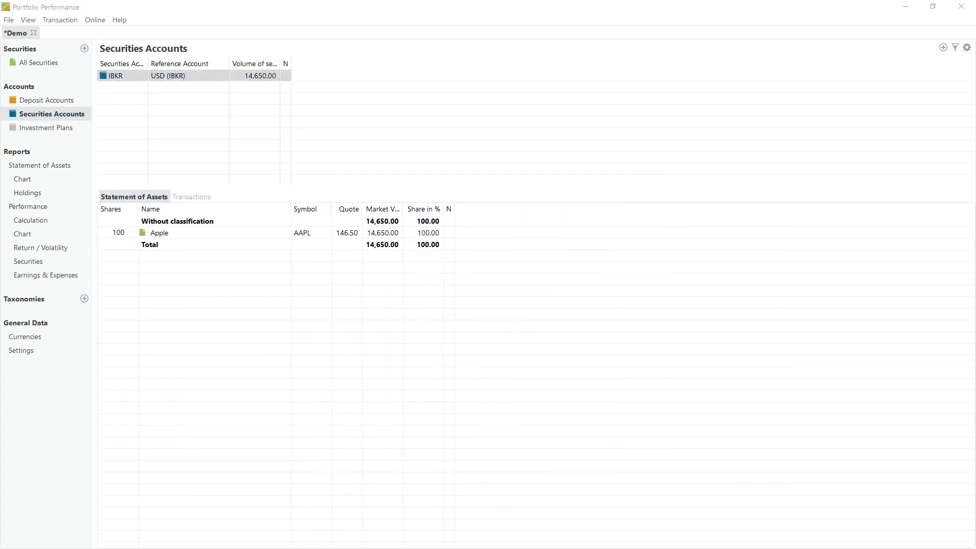
Add a taxonomy from the Asset Classes template.
click(84, 300)
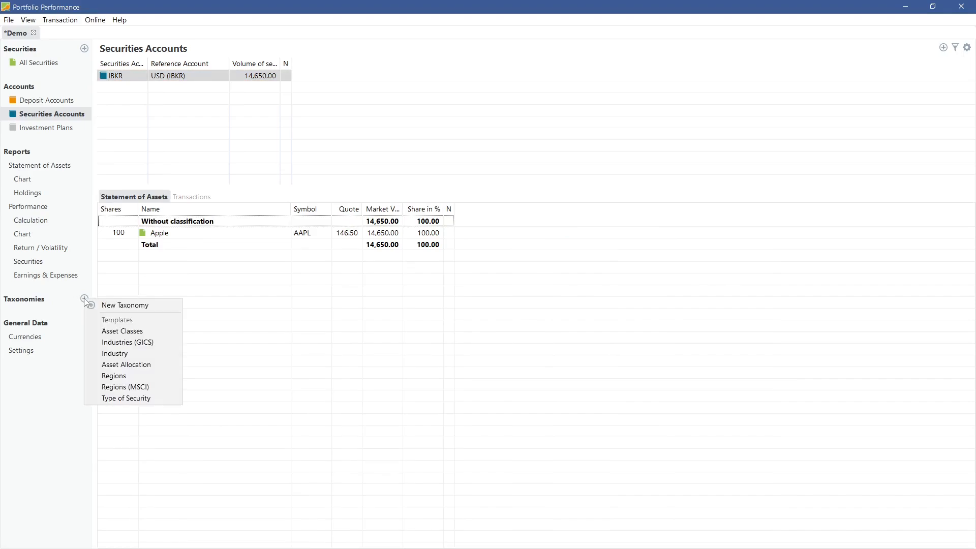
click(167, 332)
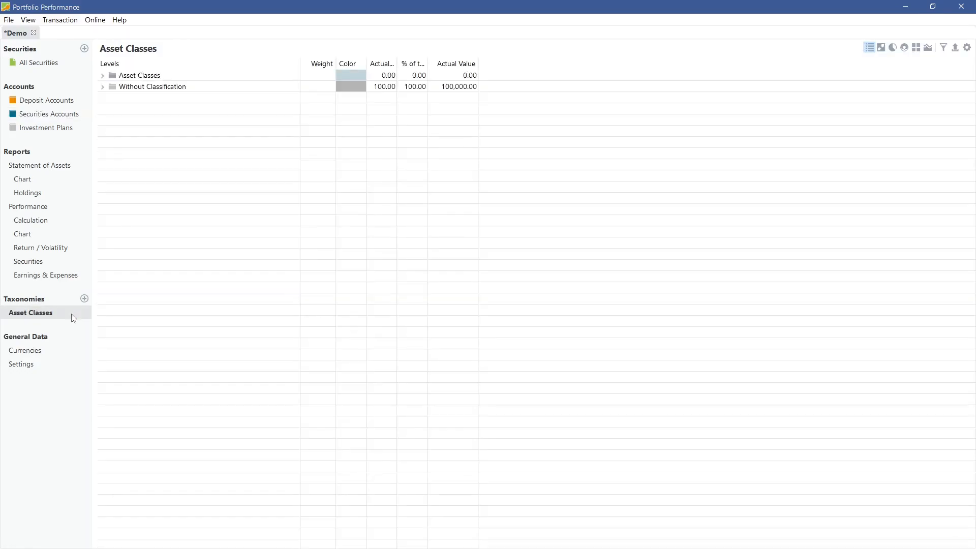
Assign the unclassified USD (IBKR) account to the Cash class and Apple to the Equity class.
click(102, 76)
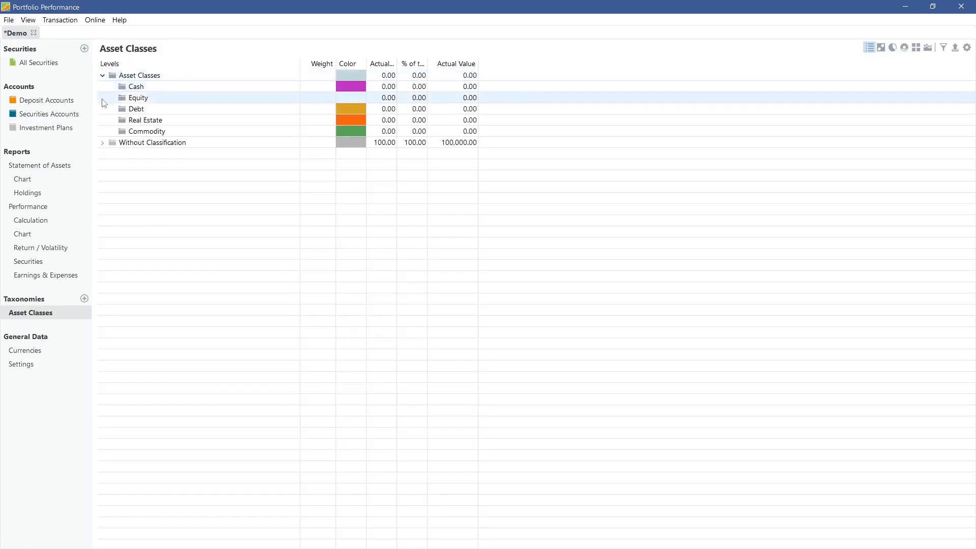
click(102, 142)
drag(141, 165, 153, 88)
drag(137, 168, 179, 113)
Add an Information Technology classification under Equity and move Apple into it.
right_click(179, 114)
click(194, 119)
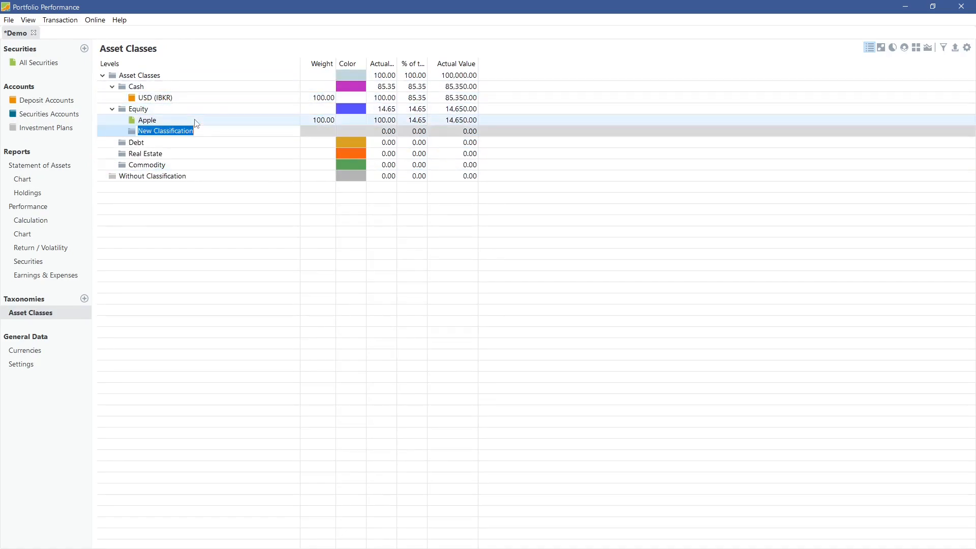
text(Information Technol)
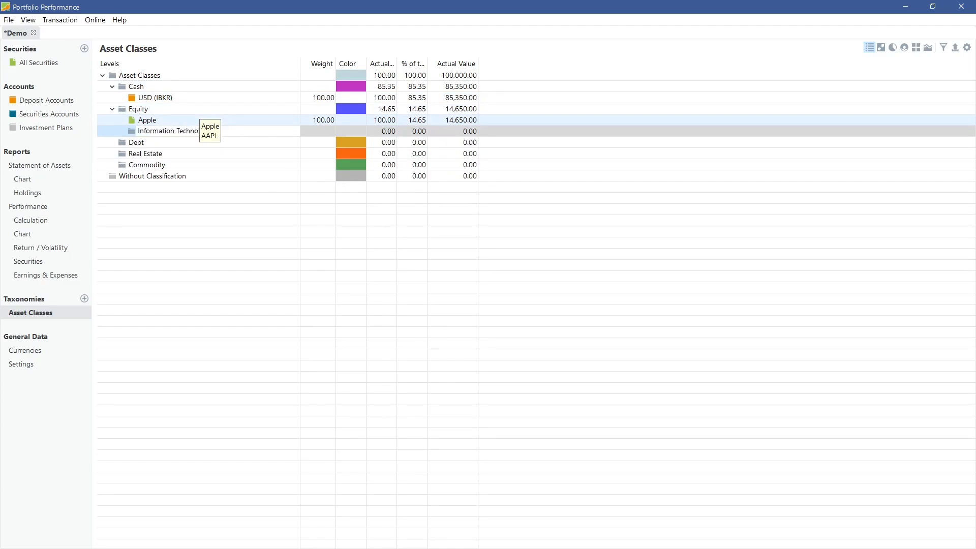
key(Return)
drag(196, 120, 196, 130)
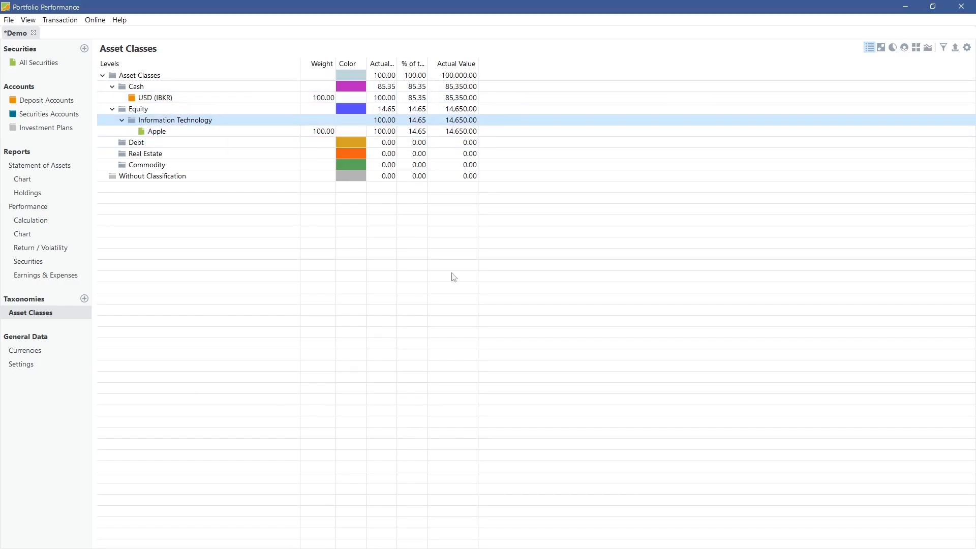
Review the asset class allocation as a pie, donut, tree map and area chart, and return to the classification table.
click(892, 47)
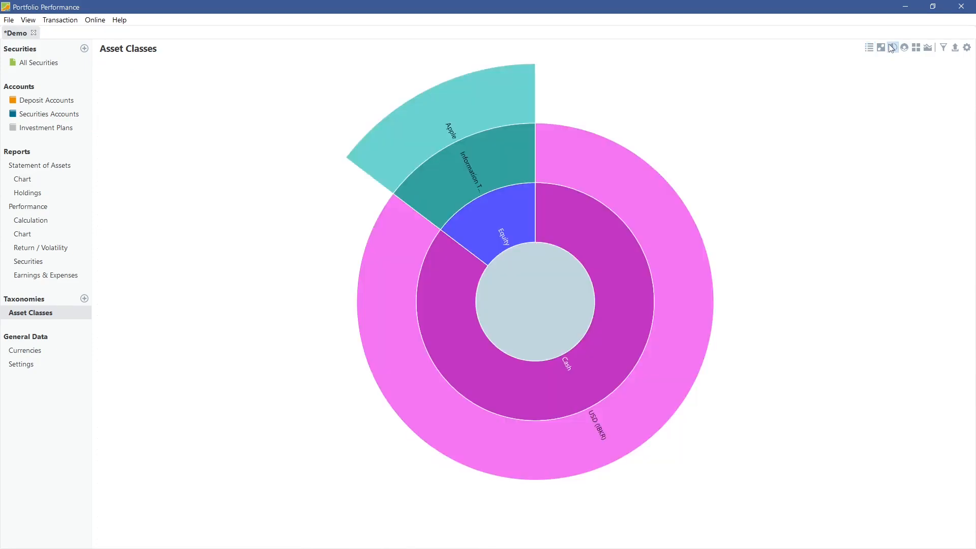
click(905, 48)
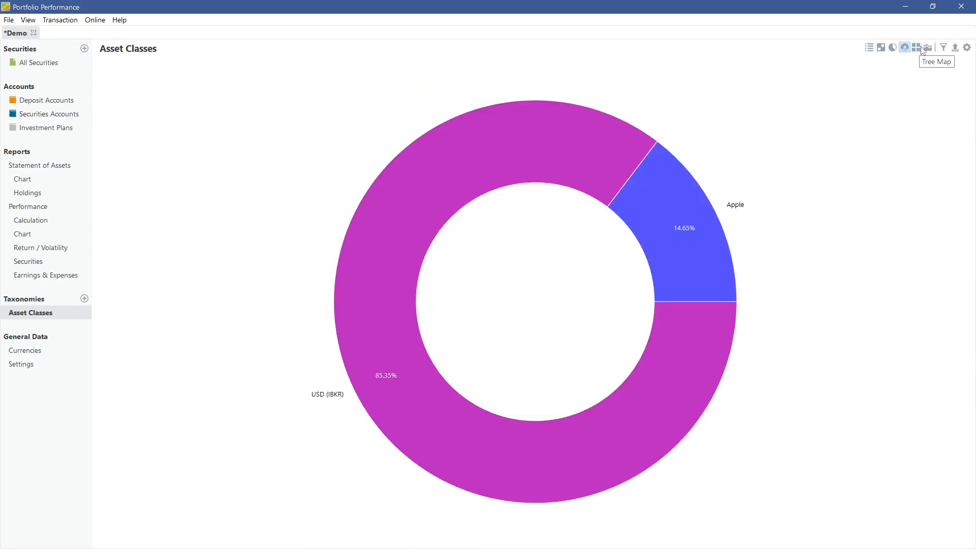
click(921, 49)
click(928, 47)
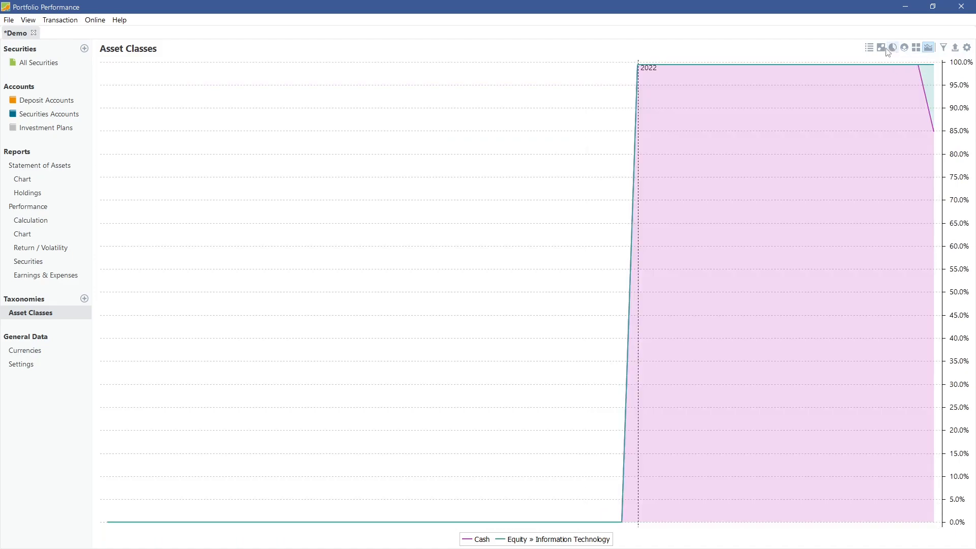
click(892, 48)
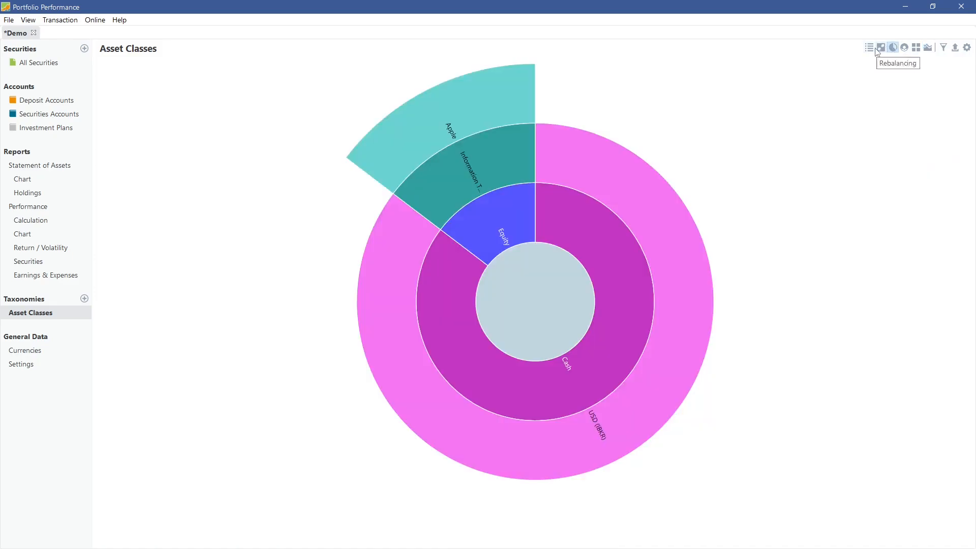
click(869, 47)
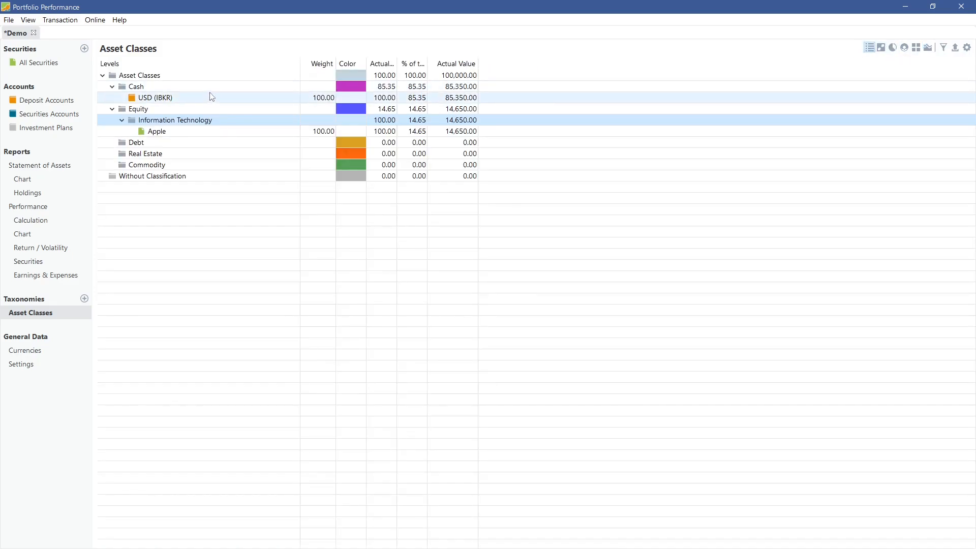
Change the colour of the Cash classification to bright green.
right_click(213, 87)
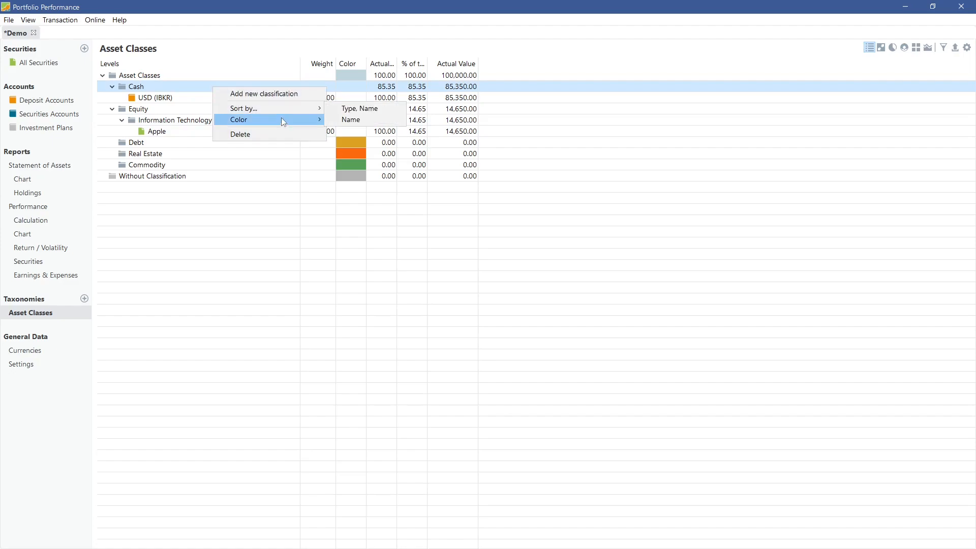
mouse_move(280, 120)
click(364, 117)
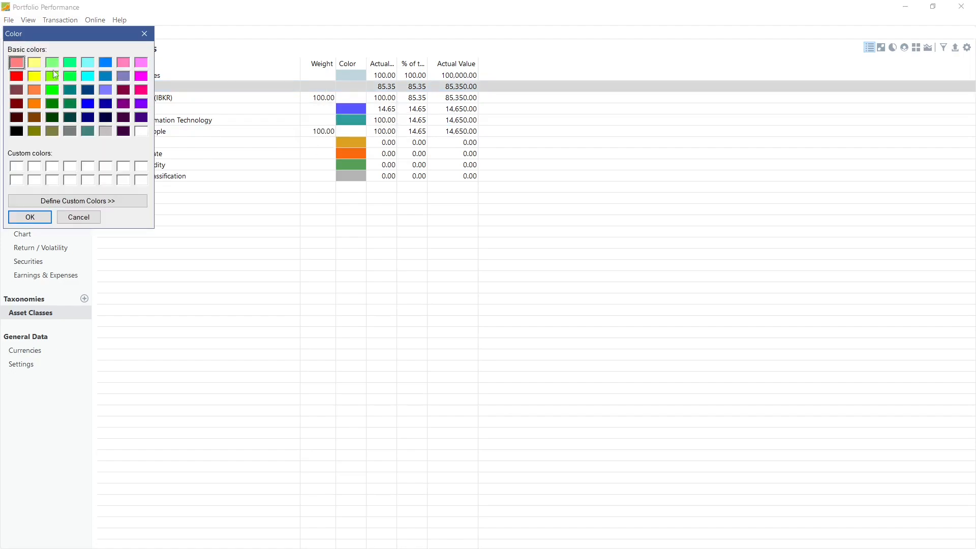
click(52, 90)
click(30, 217)
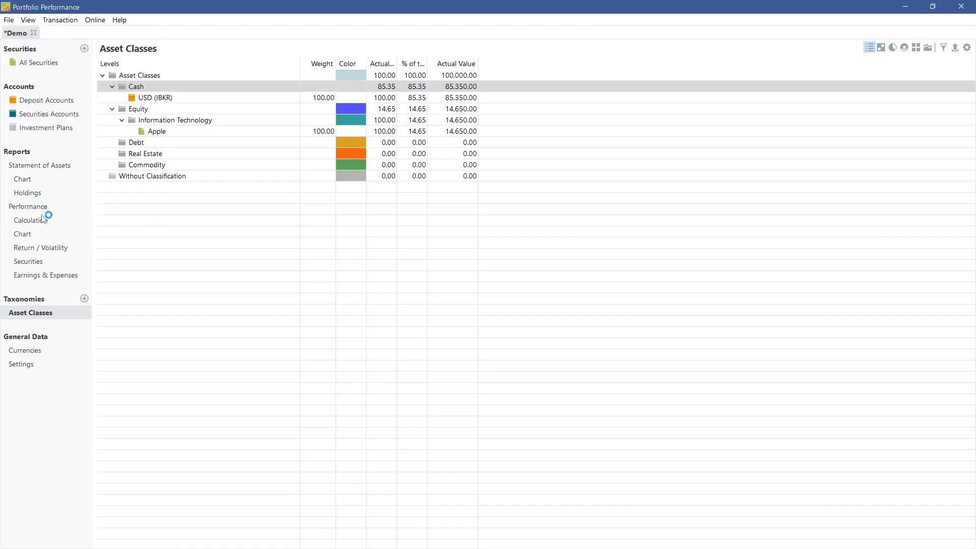
Pass Equity's colour down to its subclassifications and show the asset class allocation as a pie chart.
right_click(256, 110)
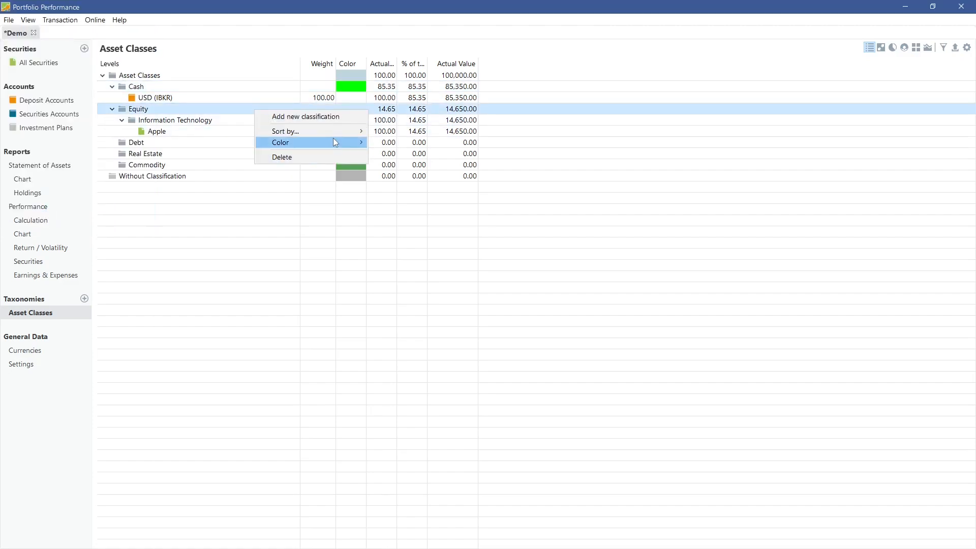
mouse_move(334, 138)
click(422, 165)
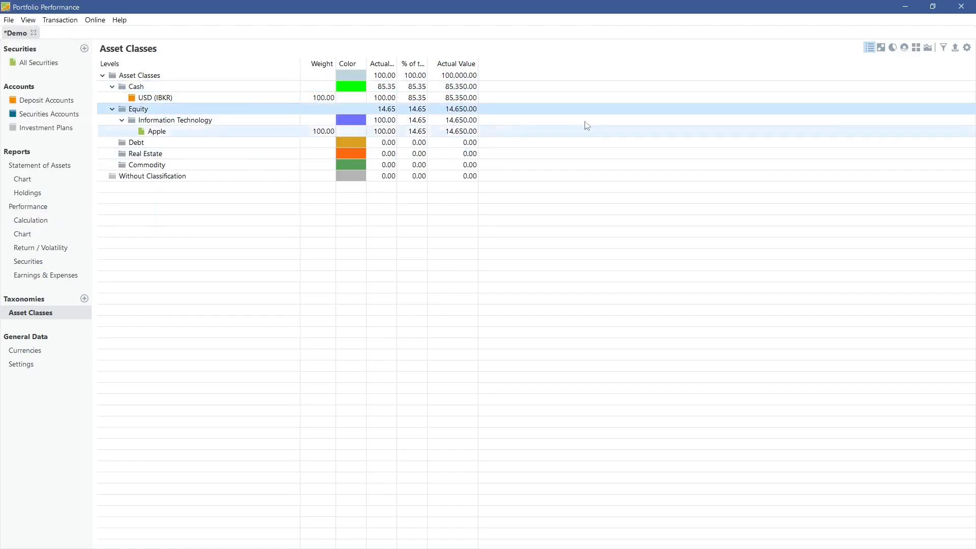
click(893, 48)
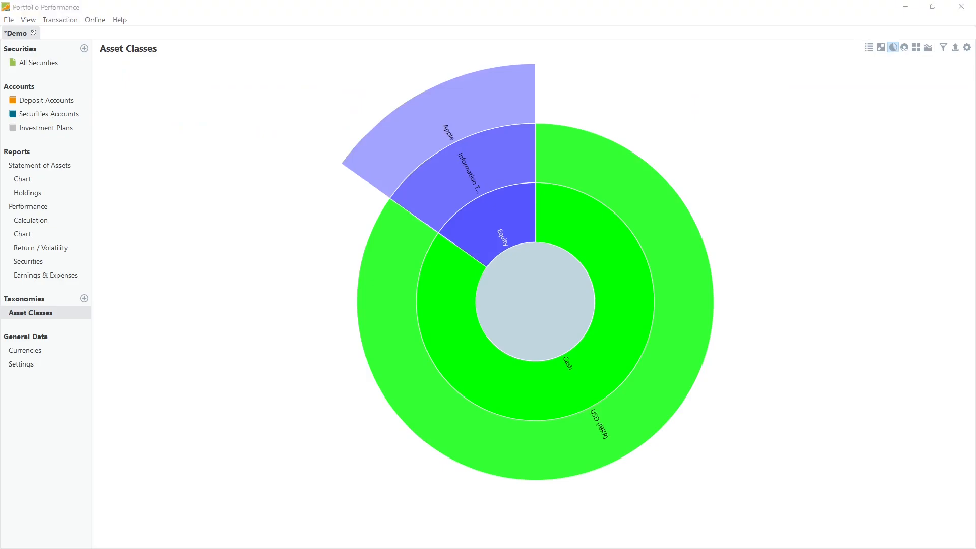
click(155, 311)
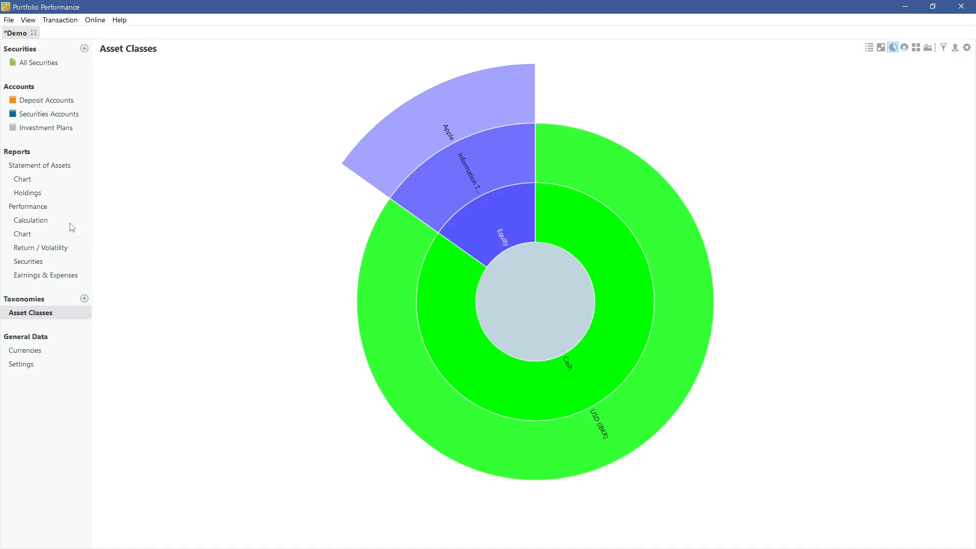
click(52, 236)
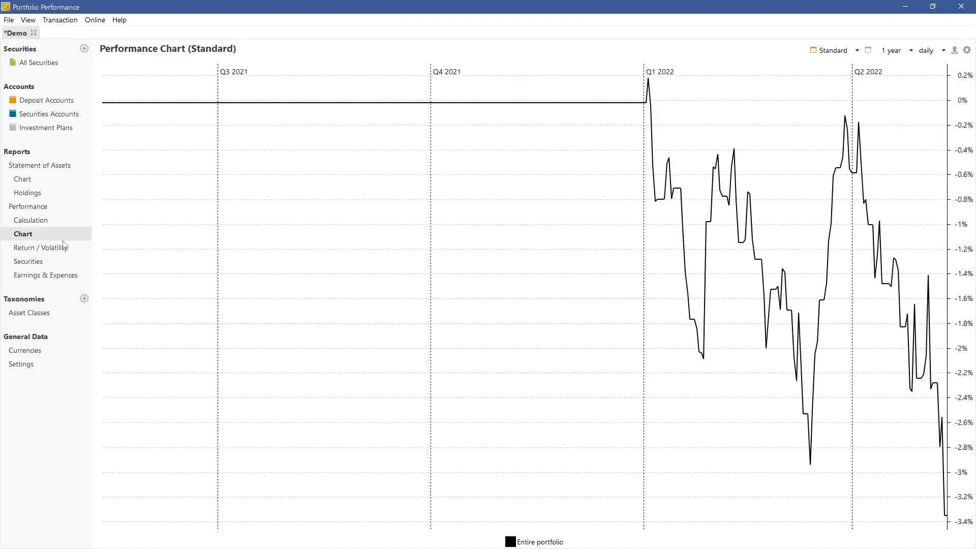
click(967, 50)
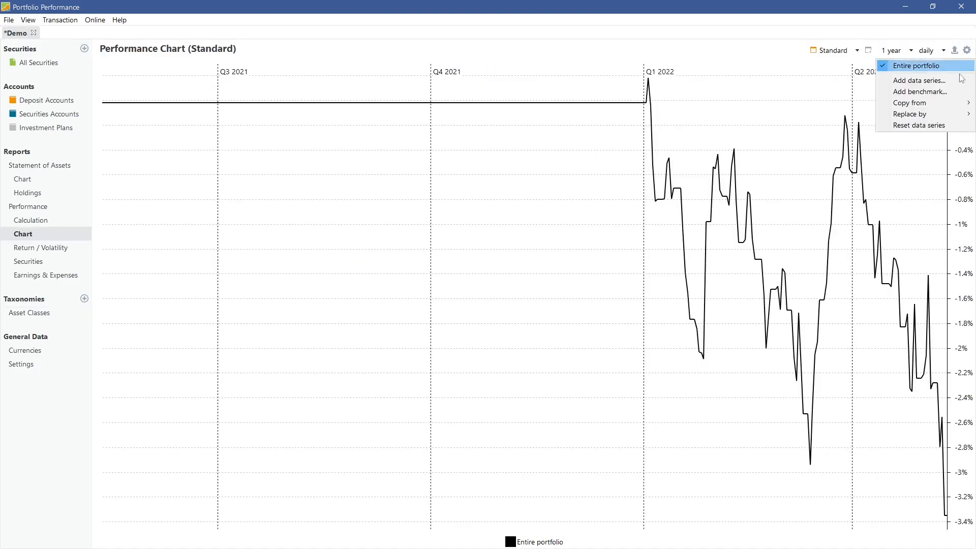
click(946, 90)
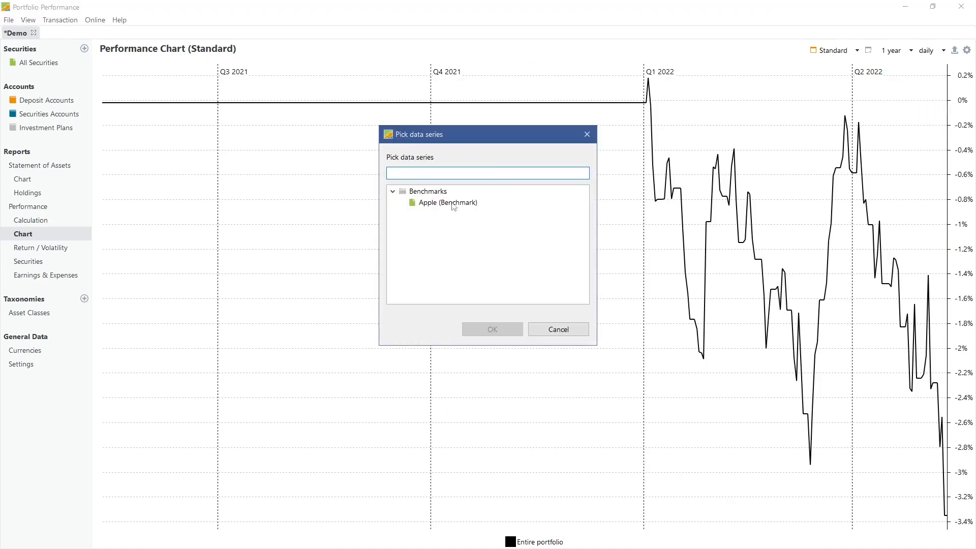
click(562, 328)
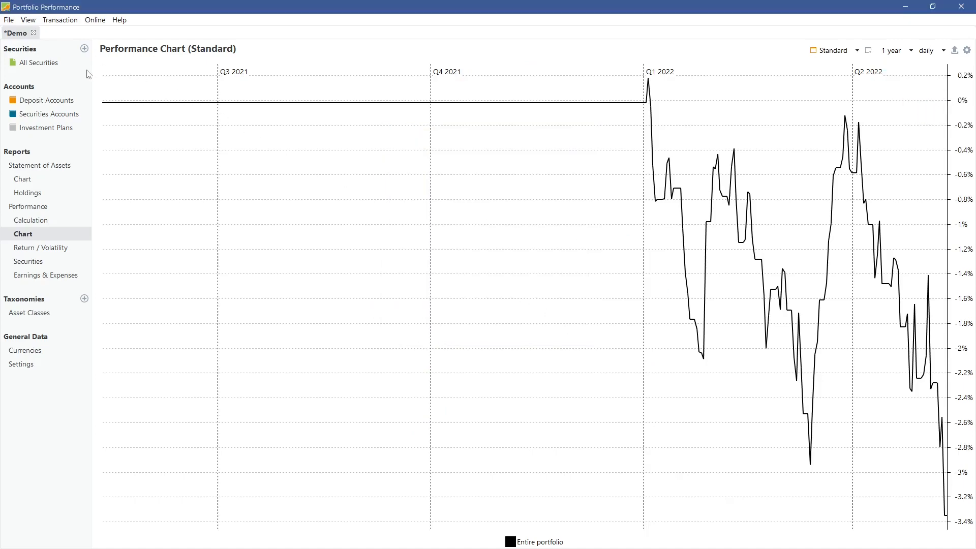
Create a USD instrument named VWRA with symbol VWRA.L and Yahoo Finance as the provider of its historical quotes.
click(54, 70)
click(933, 47)
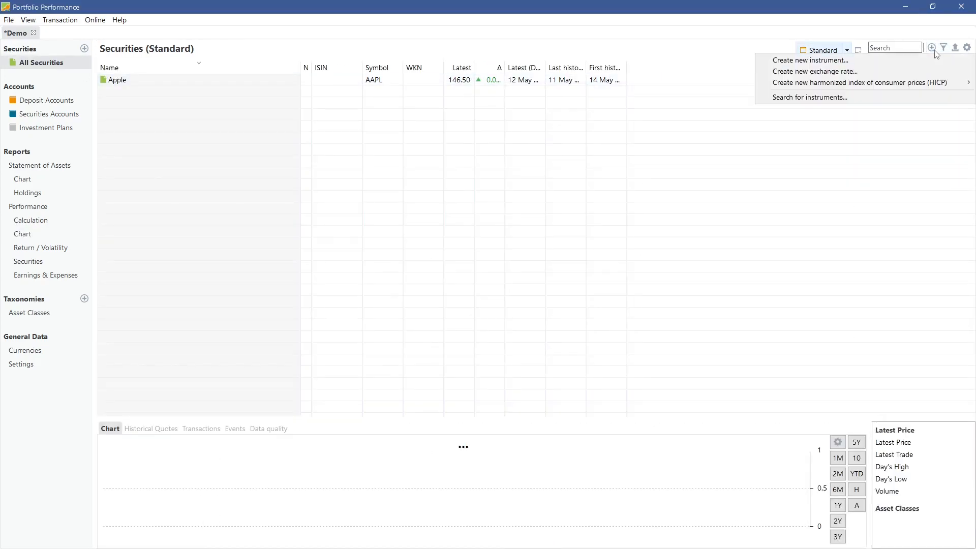
click(873, 63)
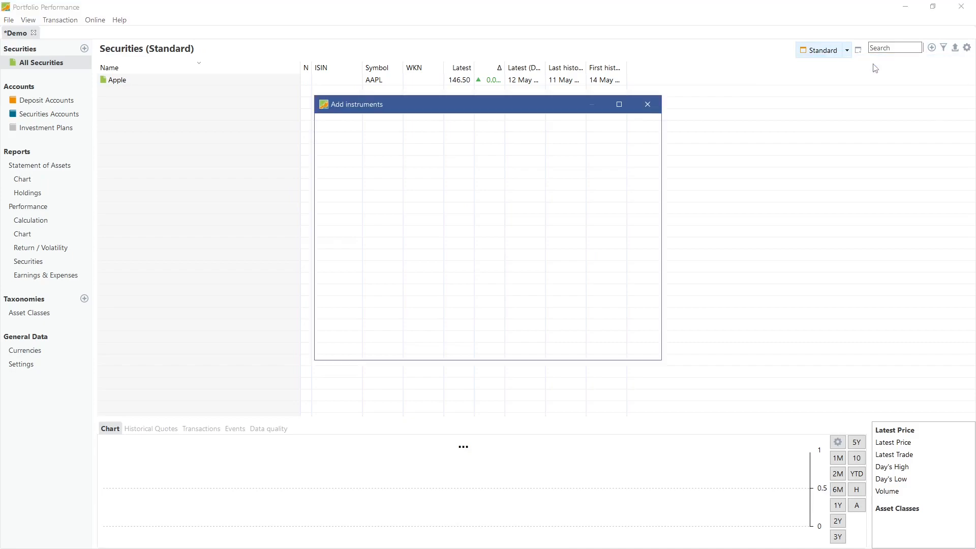
text(VWRA)
click(377, 205)
text(VWRA)
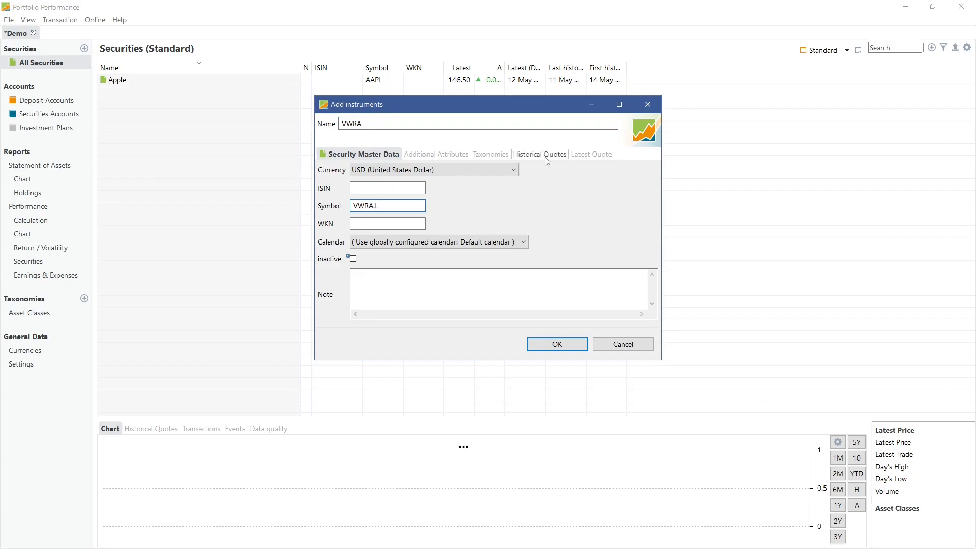
click(548, 160)
click(458, 182)
click(445, 206)
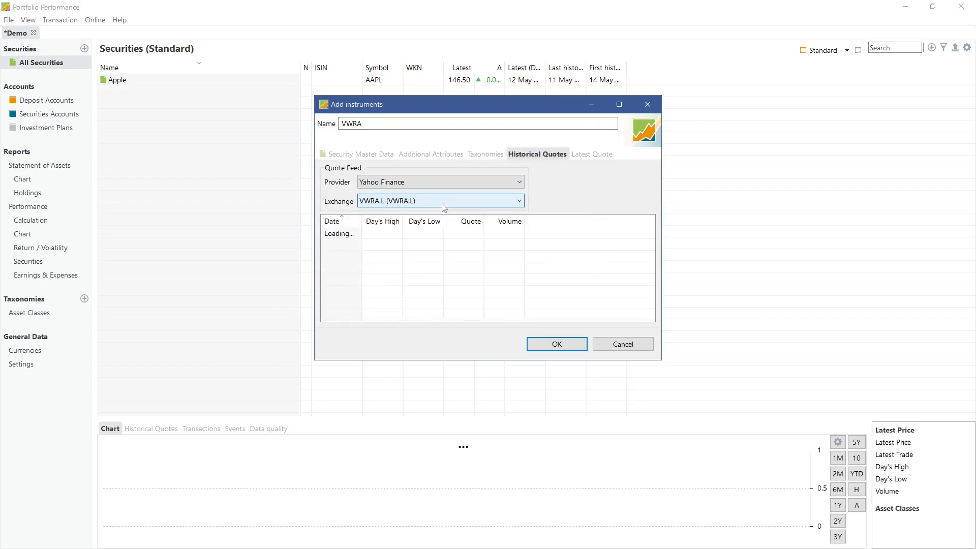
click(557, 344)
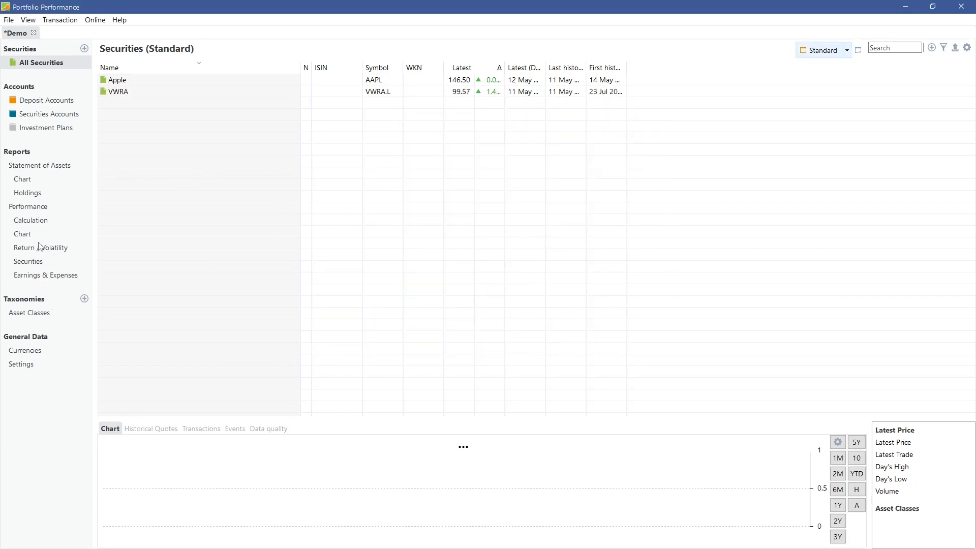
Add VWRA as a benchmark to the performance chart.
click(23, 234)
click(967, 50)
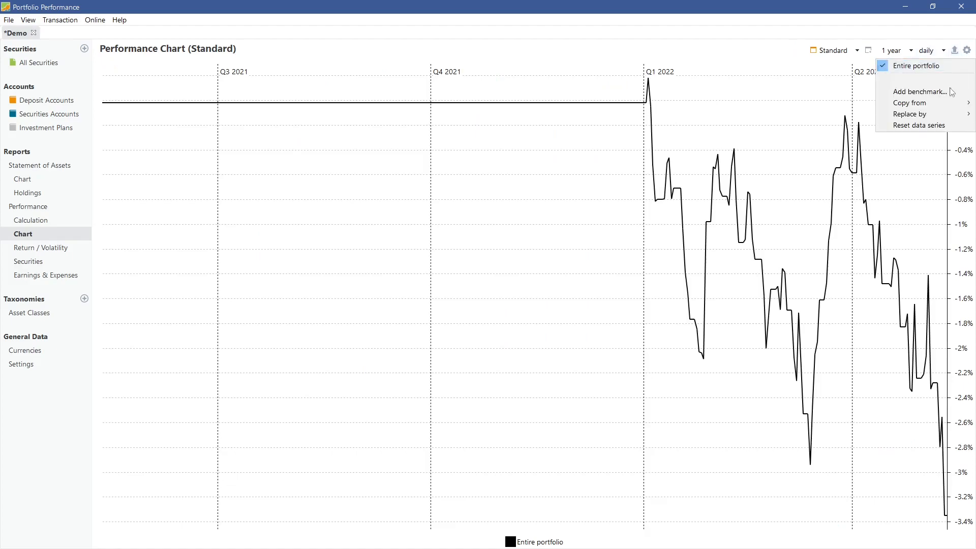
click(937, 91)
click(453, 214)
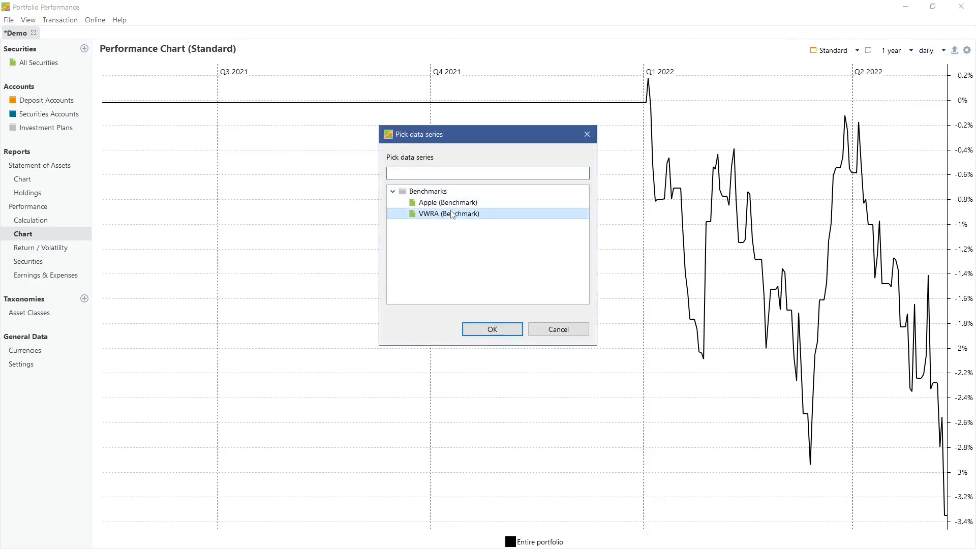
click(496, 332)
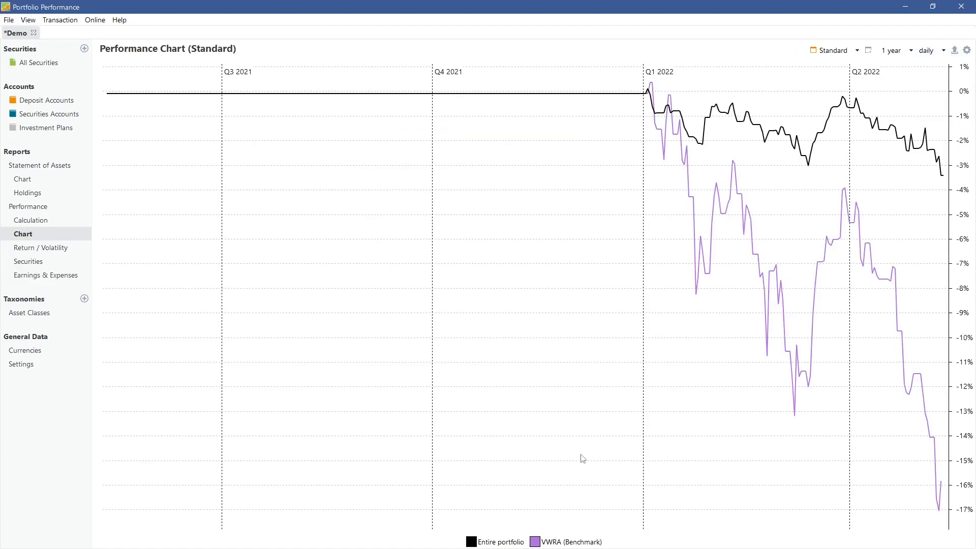
Set the performance chart's report interval to Current year (YTD).
click(895, 50)
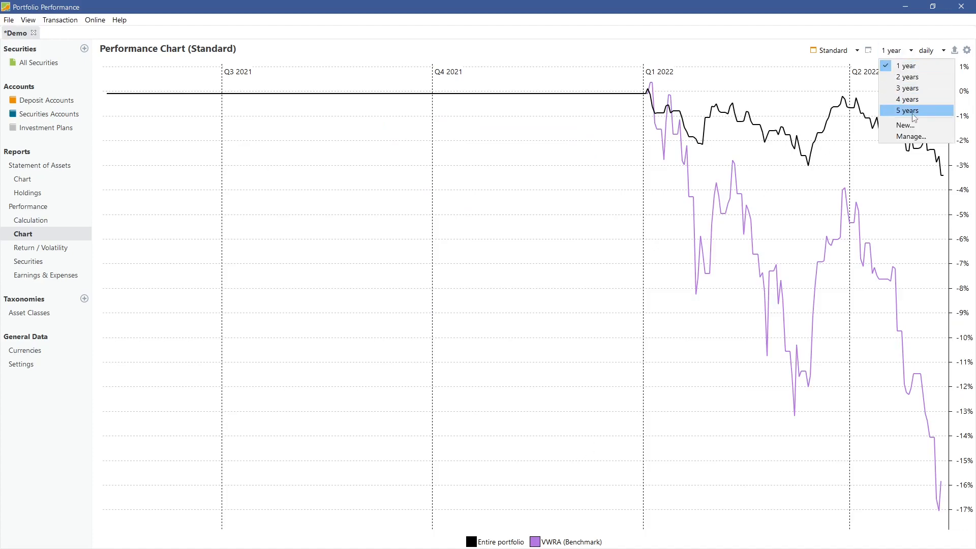
click(916, 131)
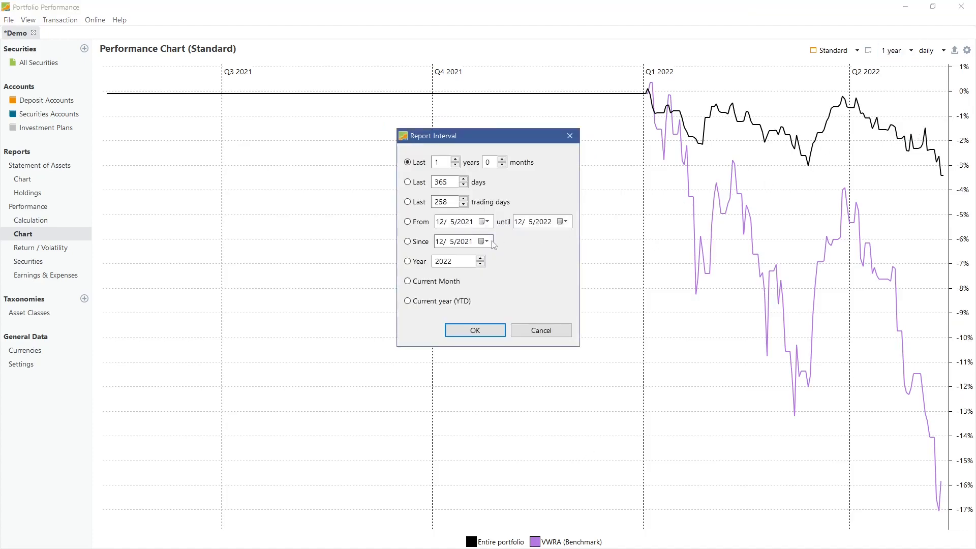
click(436, 301)
click(457, 330)
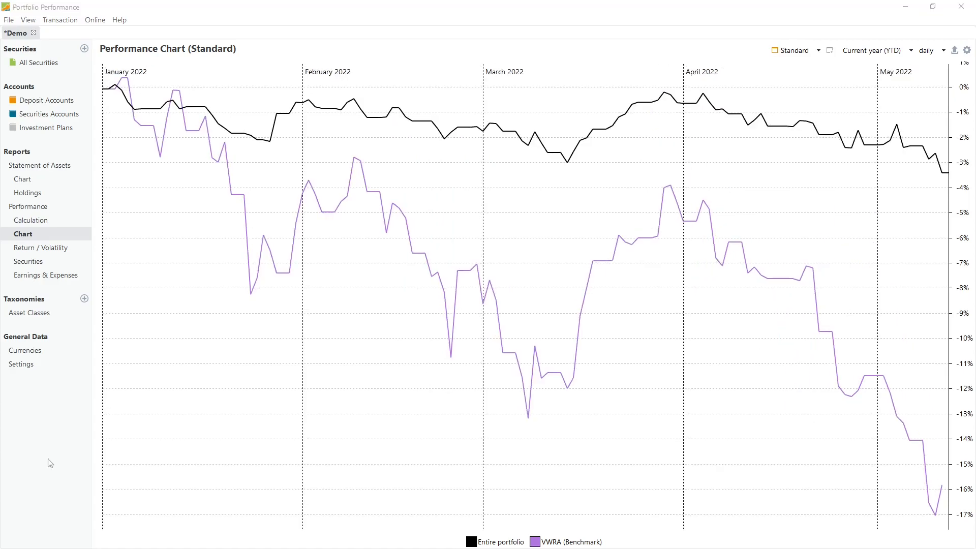
drag(143, 386, 257, 381)
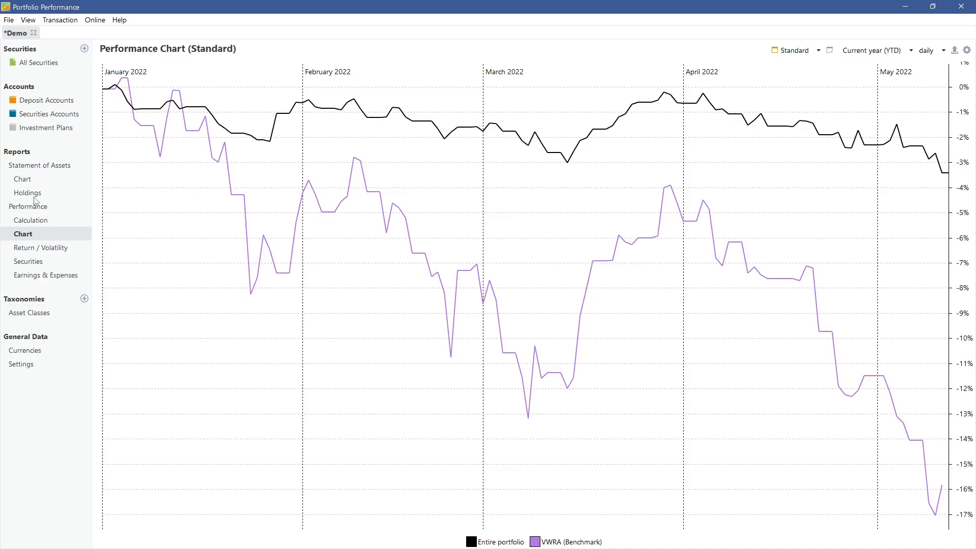
Create an account filter named Ex-Cash for the Asset Classes taxonomy that contains only the IBKR securities account.
click(39, 315)
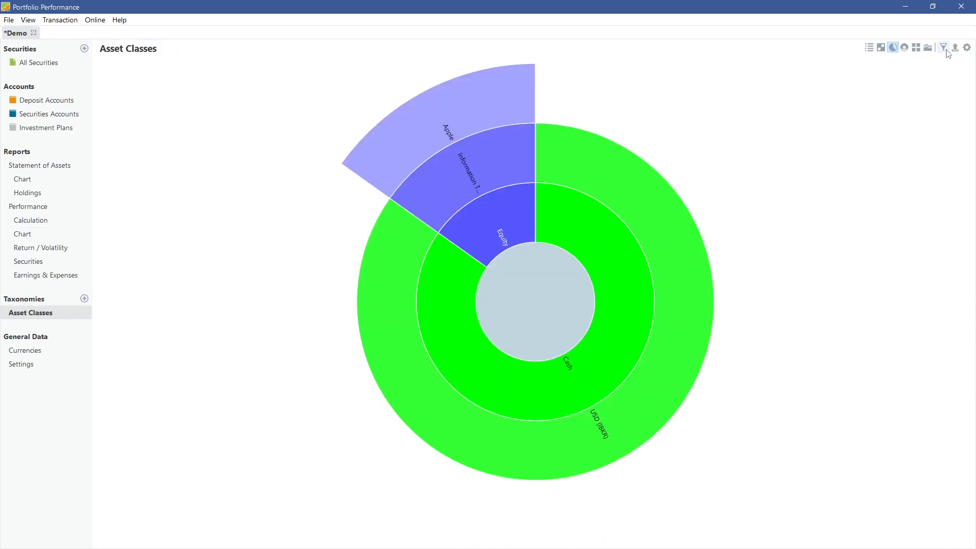
click(945, 49)
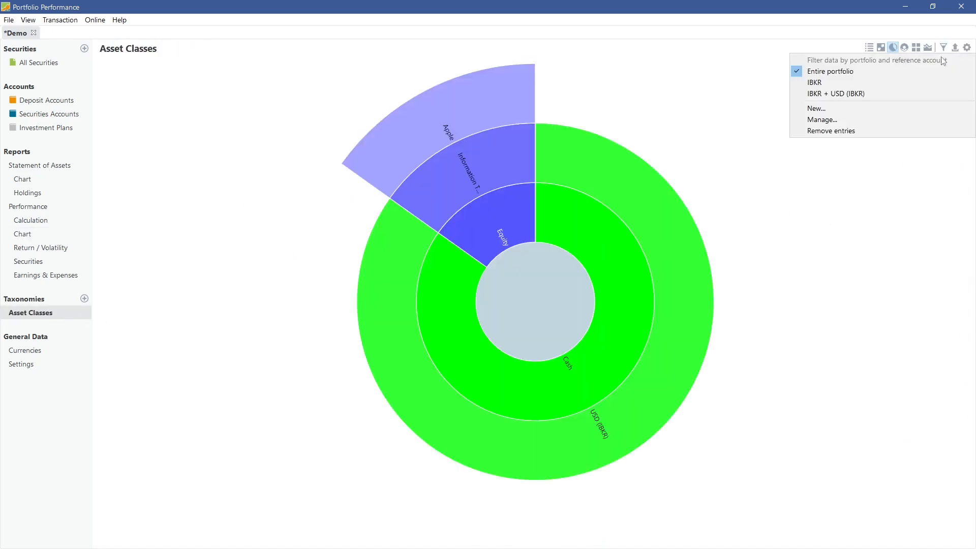
click(898, 109)
key(shift+Tab)
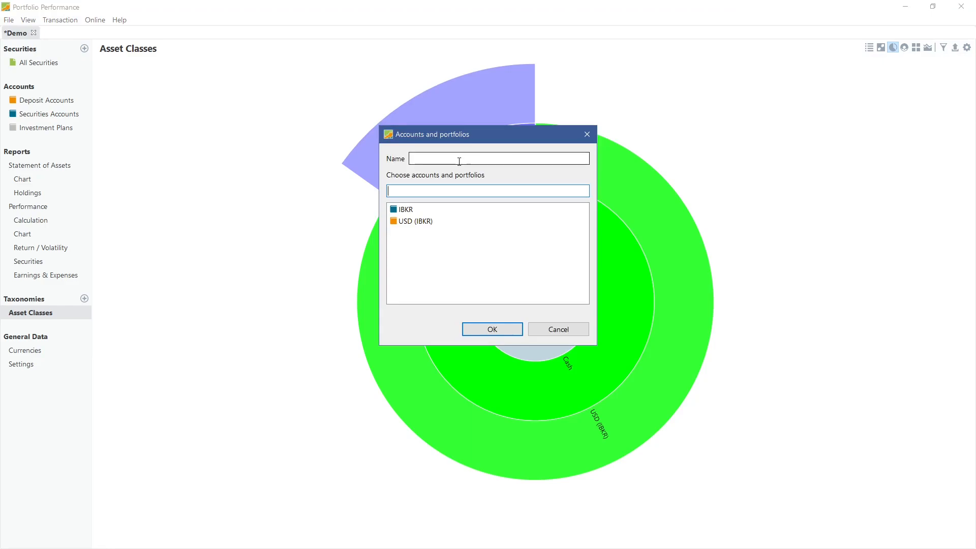
text(Ex-Cash)
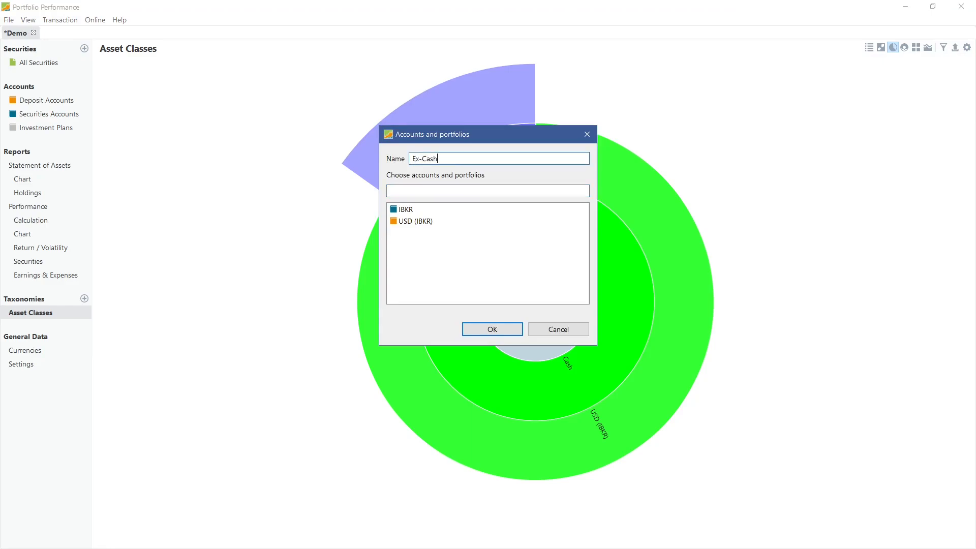
click(460, 213)
click(487, 329)
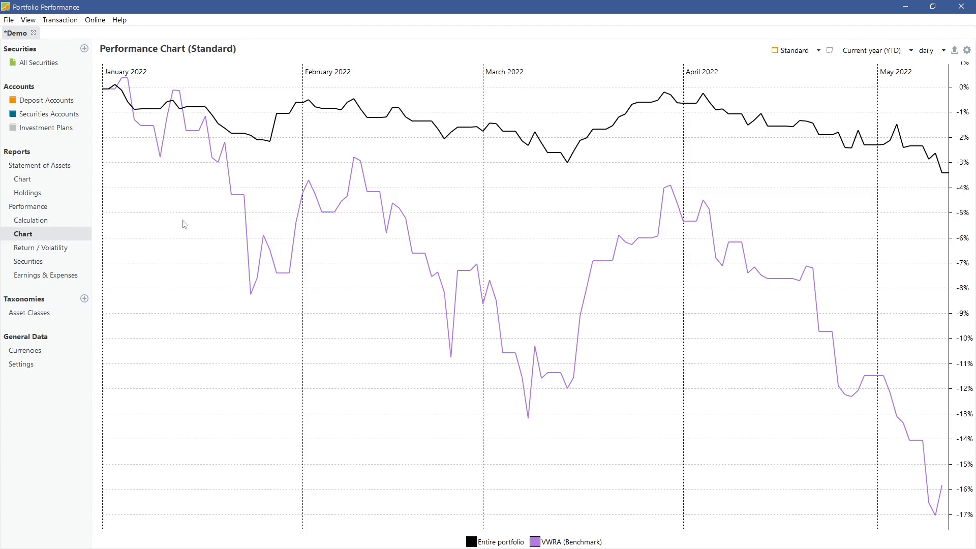
Add Ex-Cash as a data series to the performance chart.
click(967, 50)
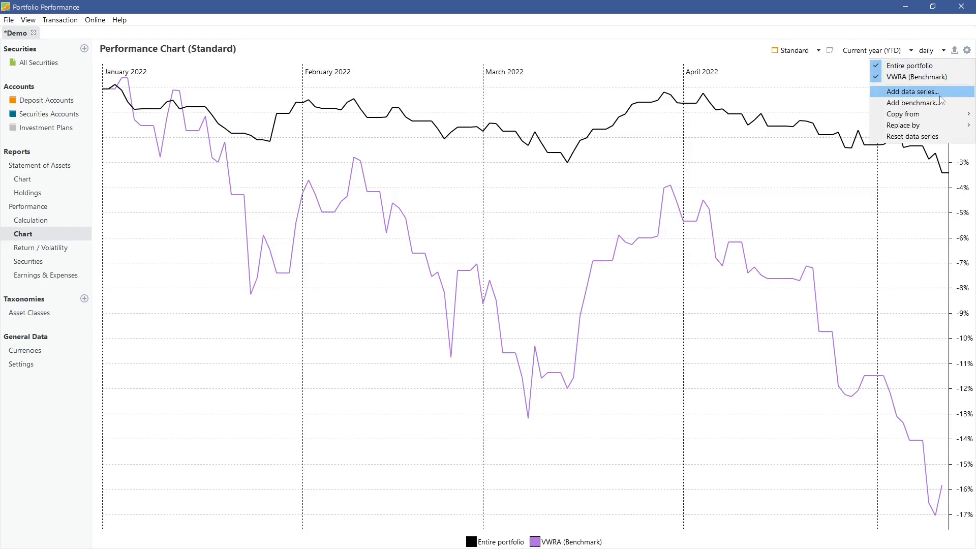
click(940, 95)
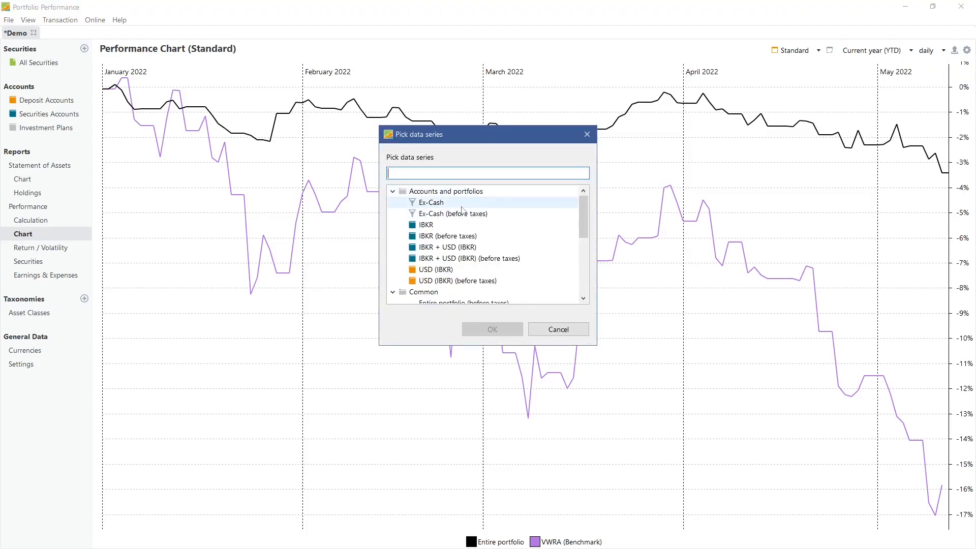
click(491, 329)
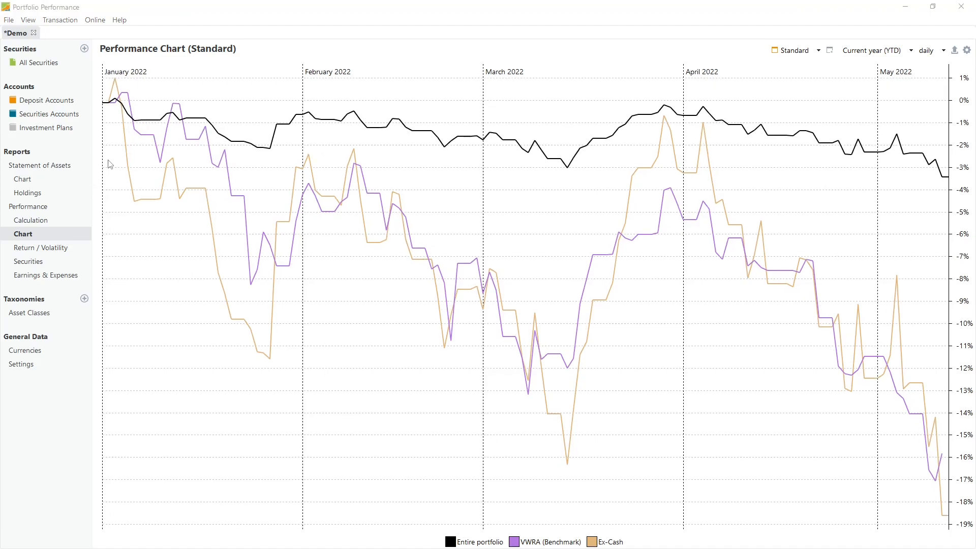
Add a new deposit account and name it USD (Tastyworks).
click(53, 100)
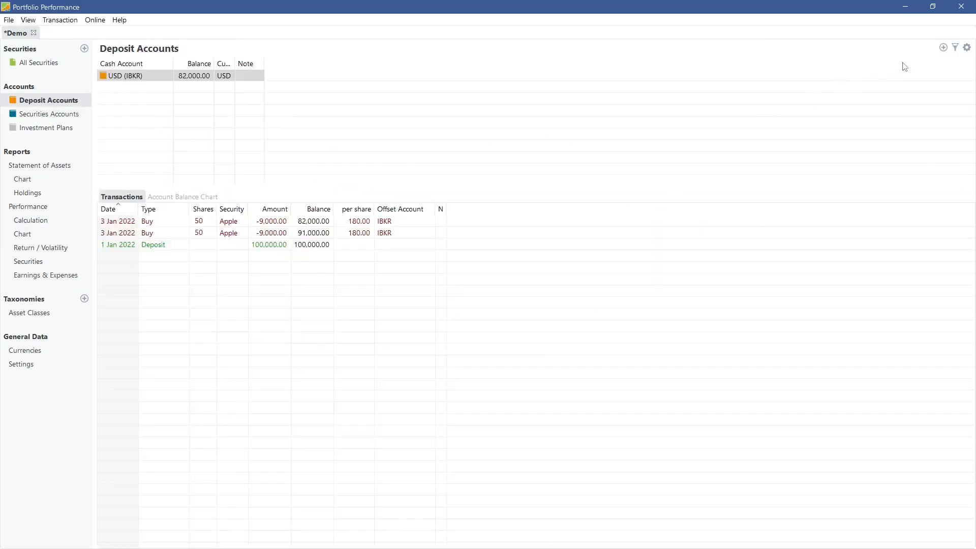
click(942, 48)
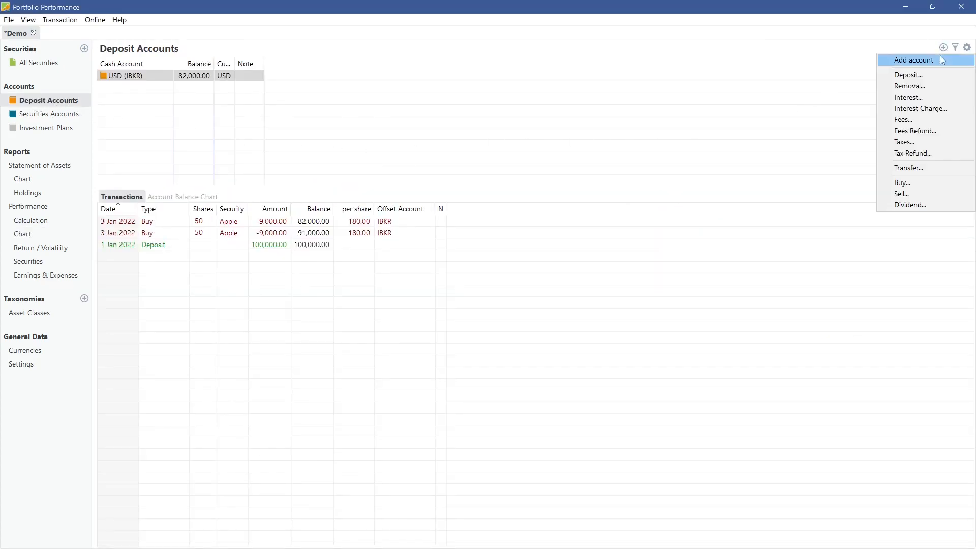
click(941, 59)
click(200, 126)
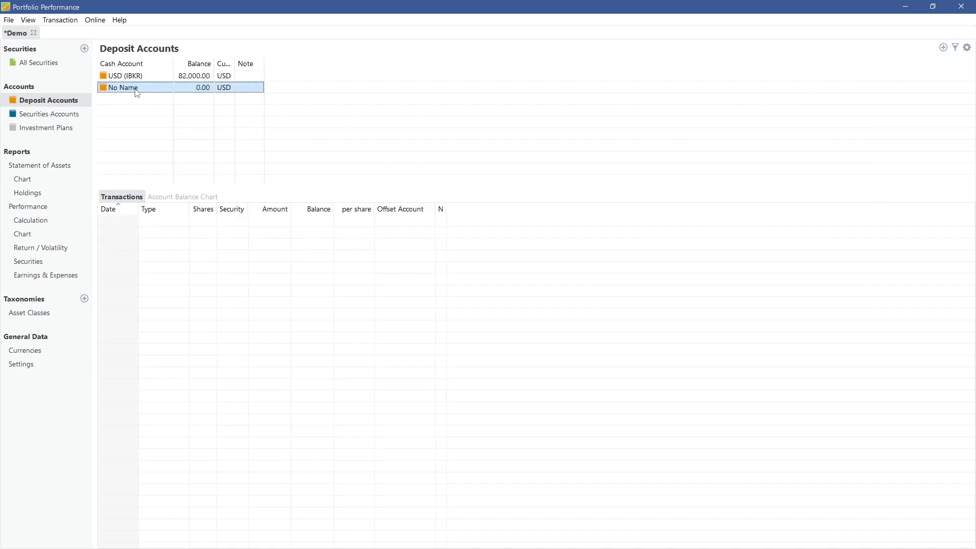
click(137, 89)
text(T)
text(SD (Tast)
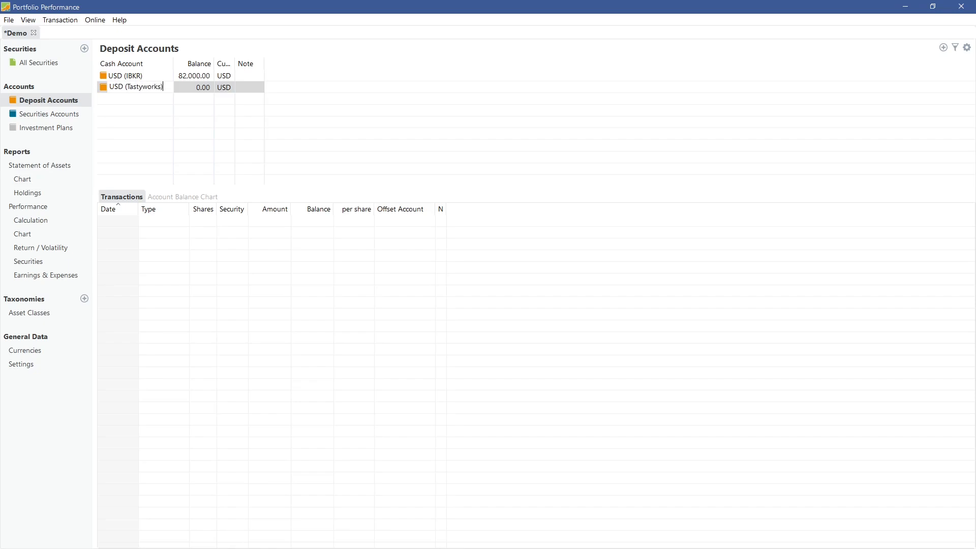
key(Return)
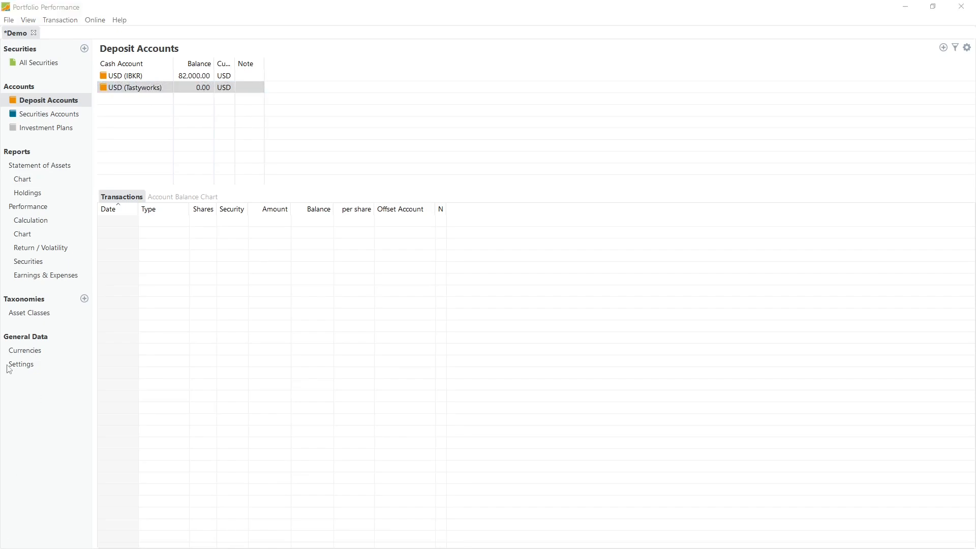
click(26, 435)
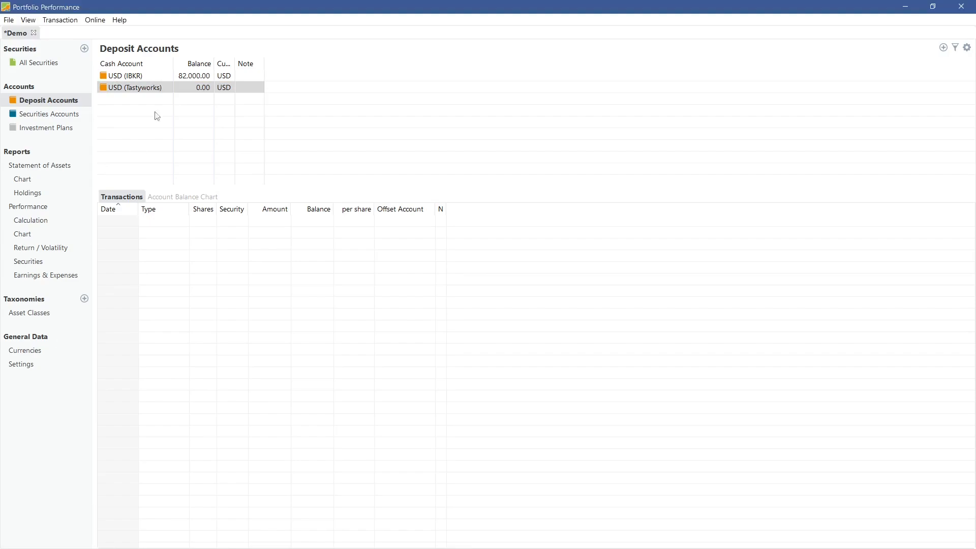
Add a securities account named Tastyworks and set its reference account to USD (Tastyworks).
click(59, 118)
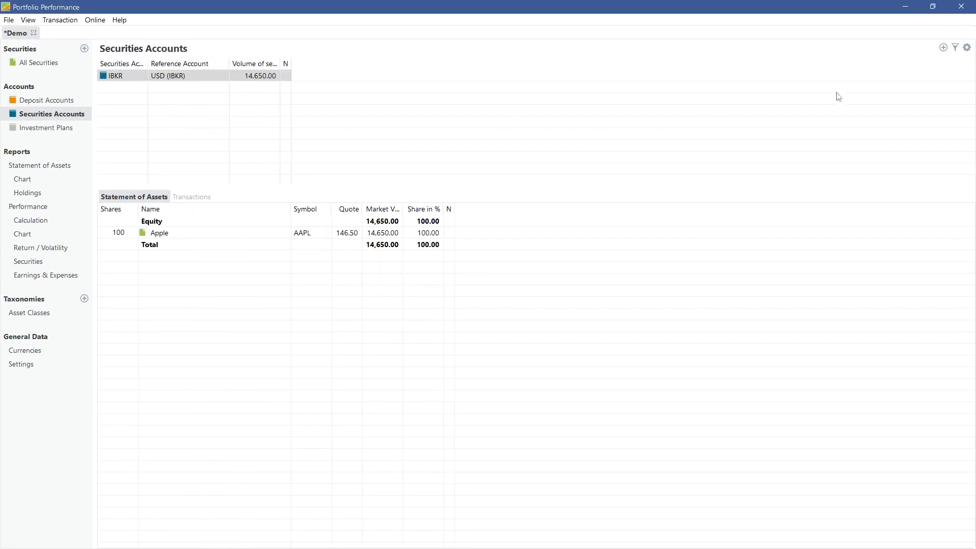
click(943, 47)
click(933, 61)
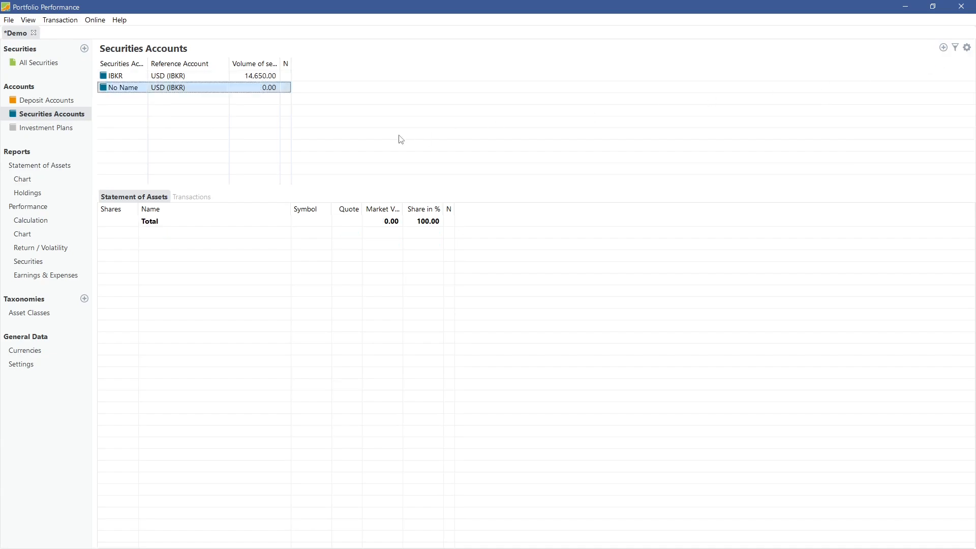
text(Tastyworks)
key(Return)
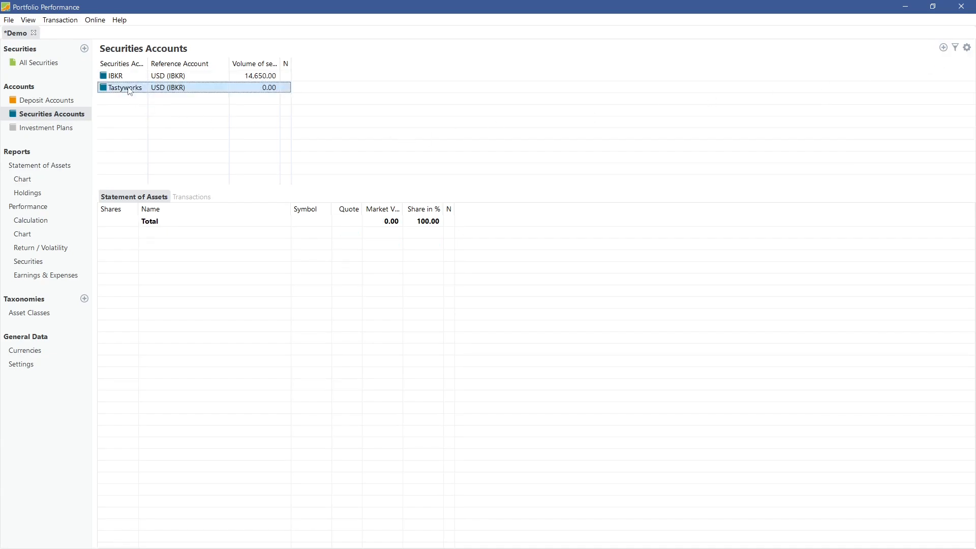
click(181, 89)
click(224, 87)
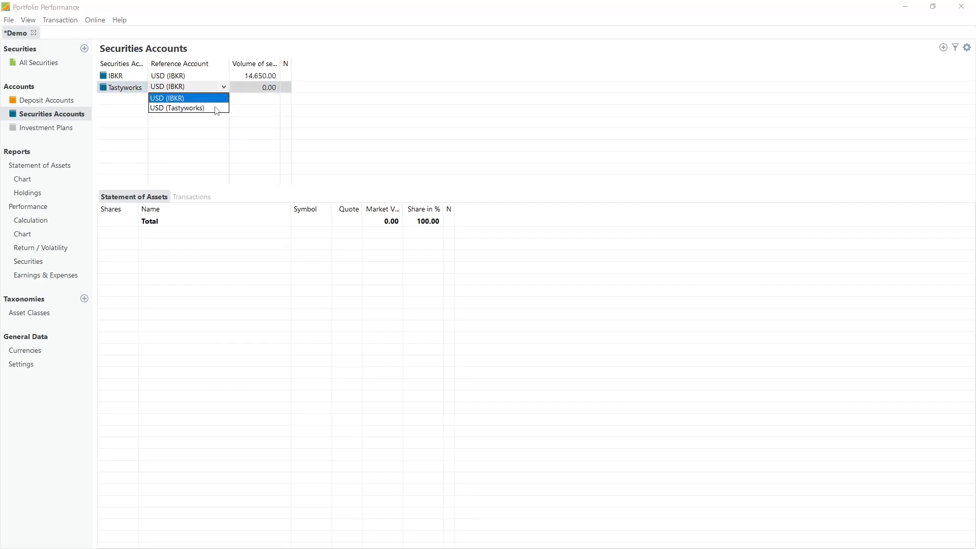
click(204, 108)
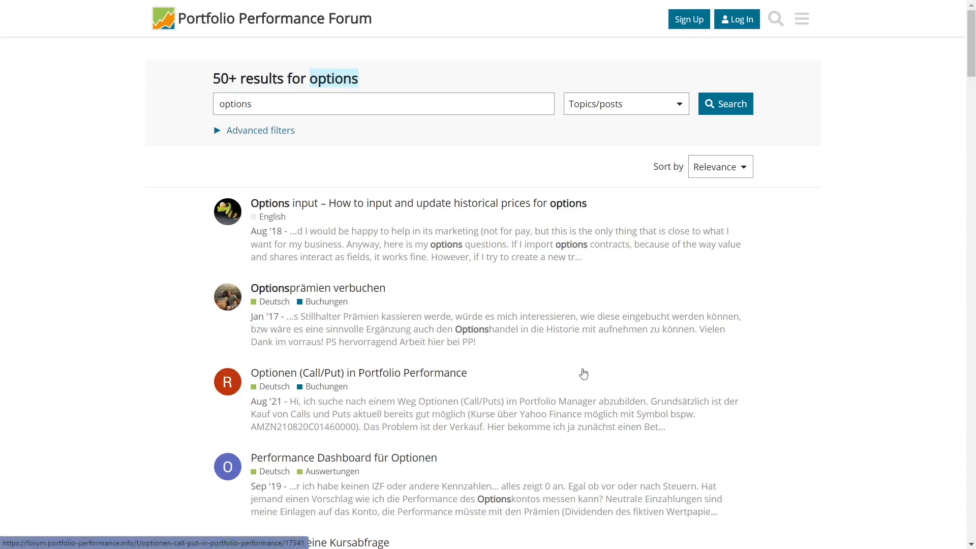
Look through the Portfolio Performance Forum's search results for options.
scroll(588, 293, down, 1)
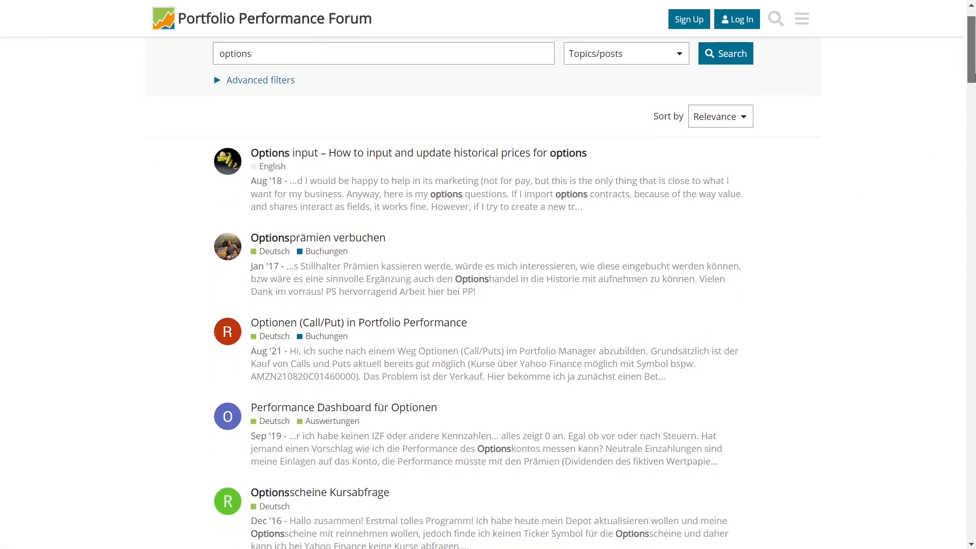
scroll(488, 293, down, 2)
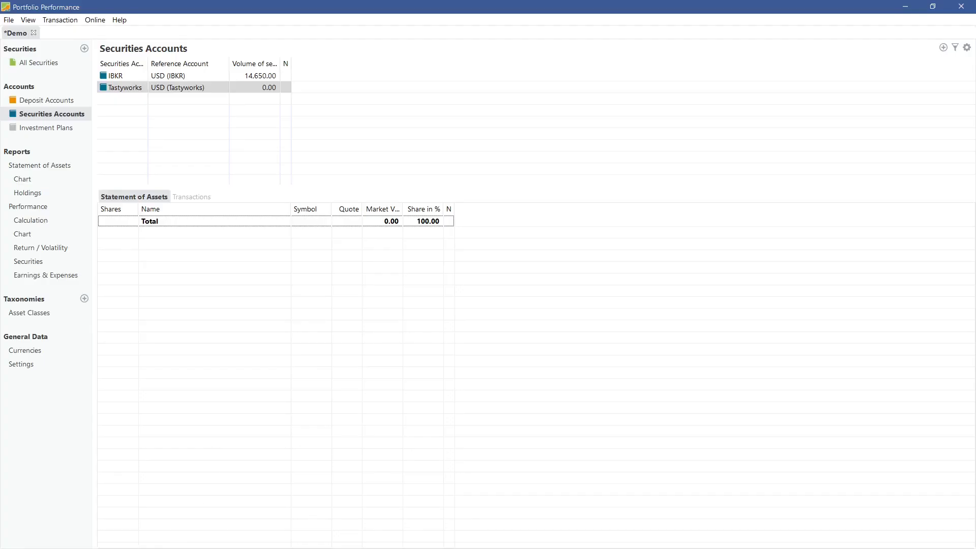
Create a new USD instrument named Apple (Debit Options).
click(70, 67)
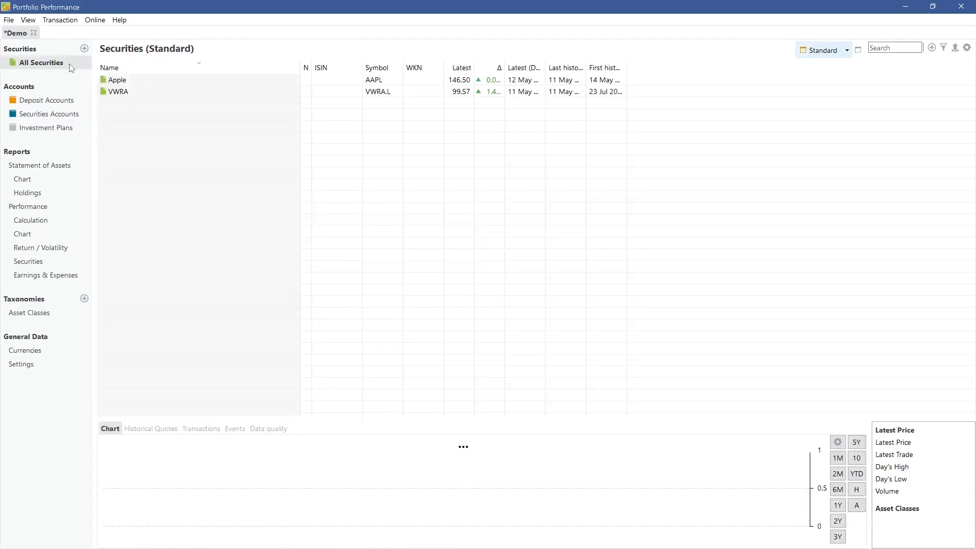
click(931, 47)
click(927, 67)
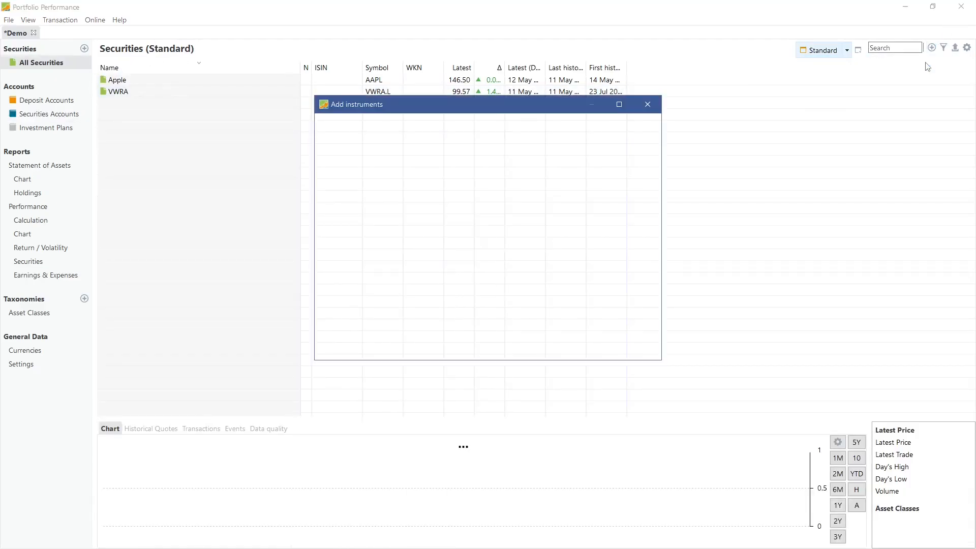
text(Apple (Debit Options)
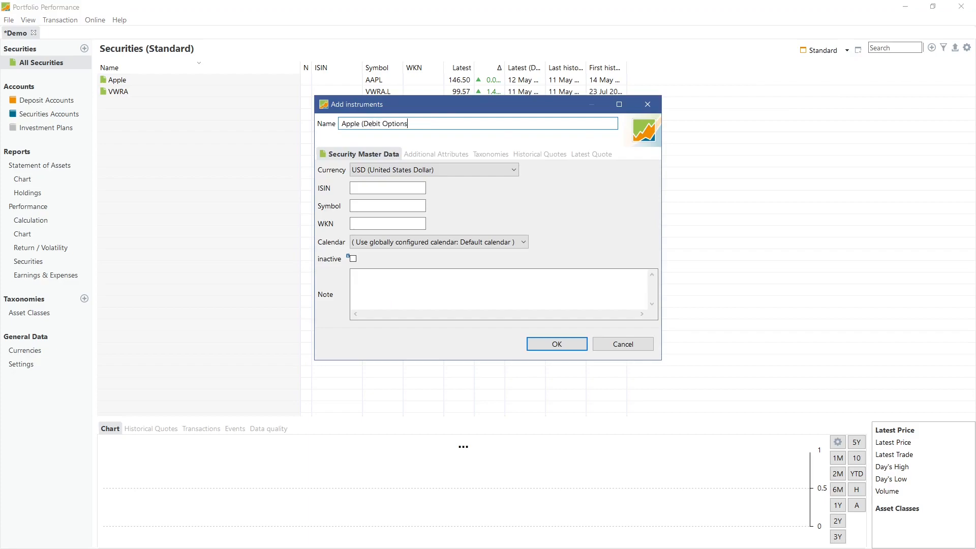
click(556, 346)
Create a new USD instrument named Apple (Credit Options).
click(932, 50)
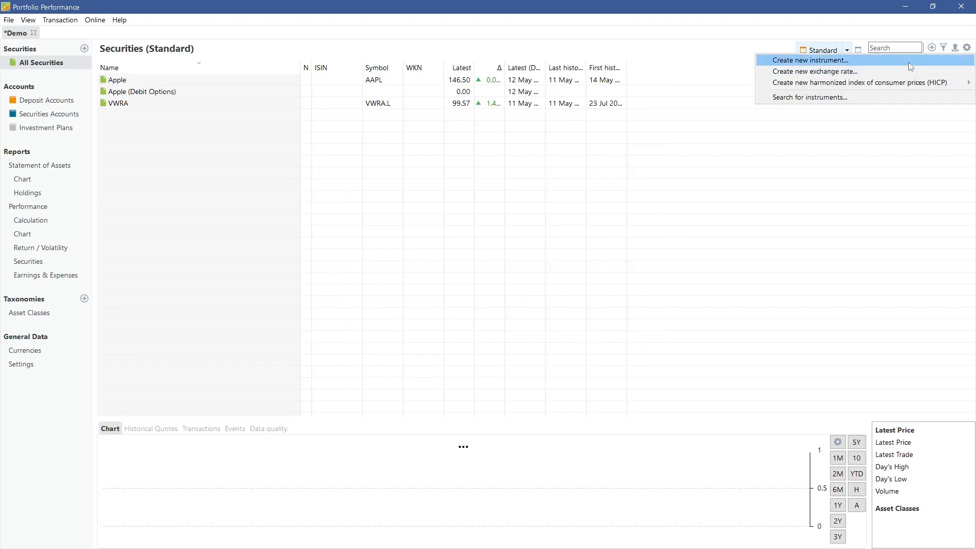
click(908, 61)
text(Apple (Credit Options))
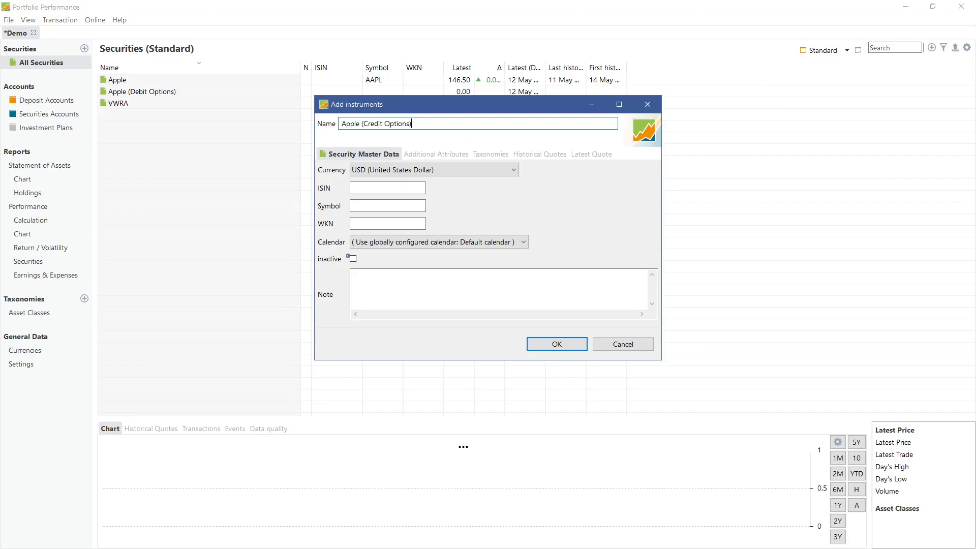
click(557, 344)
Set the symbol of Apple (Credit Options) to APPL (DO) and that of Apple (Debit Options) to AAPL (CO).
click(386, 93)
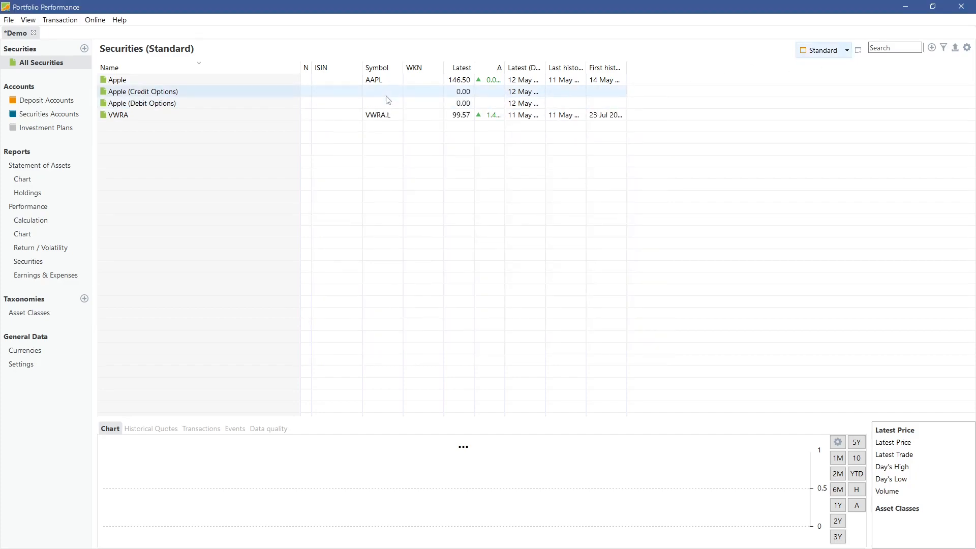
click(385, 94)
text(APPL (DO))
key(Return)
click(387, 102)
click(387, 101)
text(AAP)
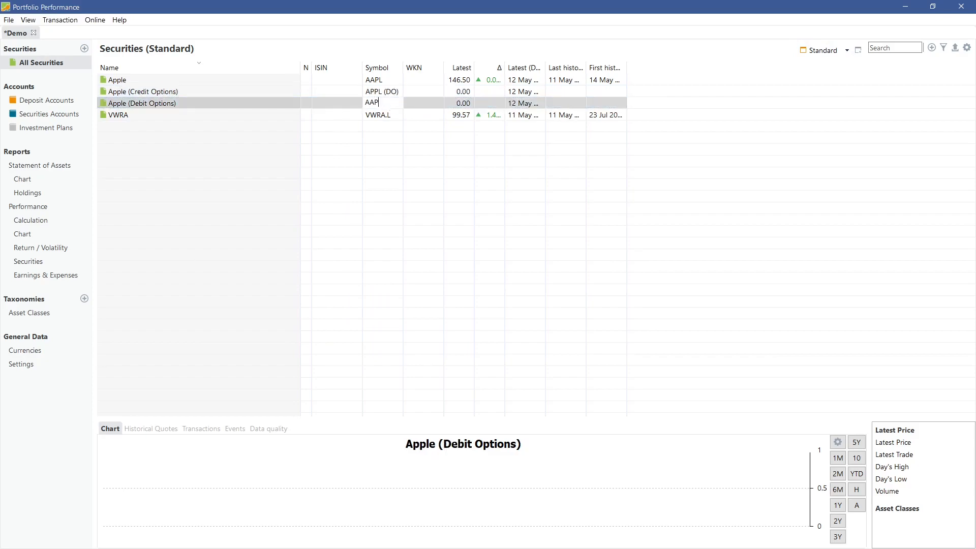
text(L (CO)
key(Return)
key(alt+Tab)
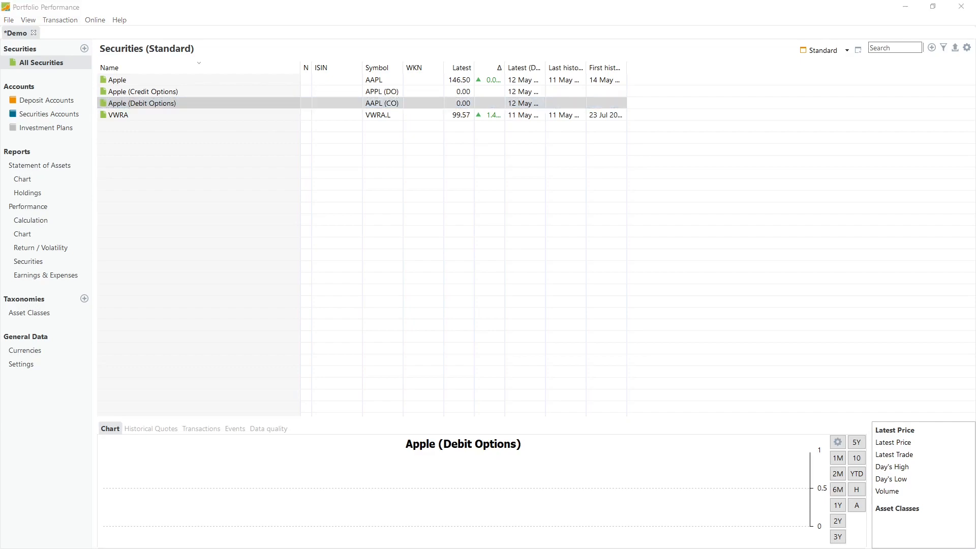
click(107, 431)
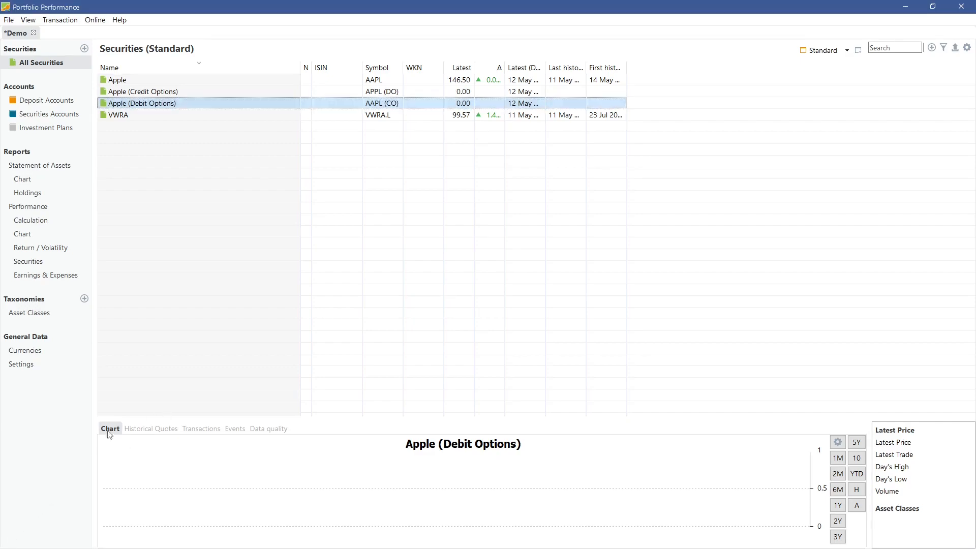
Record a sale of 1 share of Apple (Credit Options) at 550.01 USD in the USD (IBKR) deposit account.
click(79, 105)
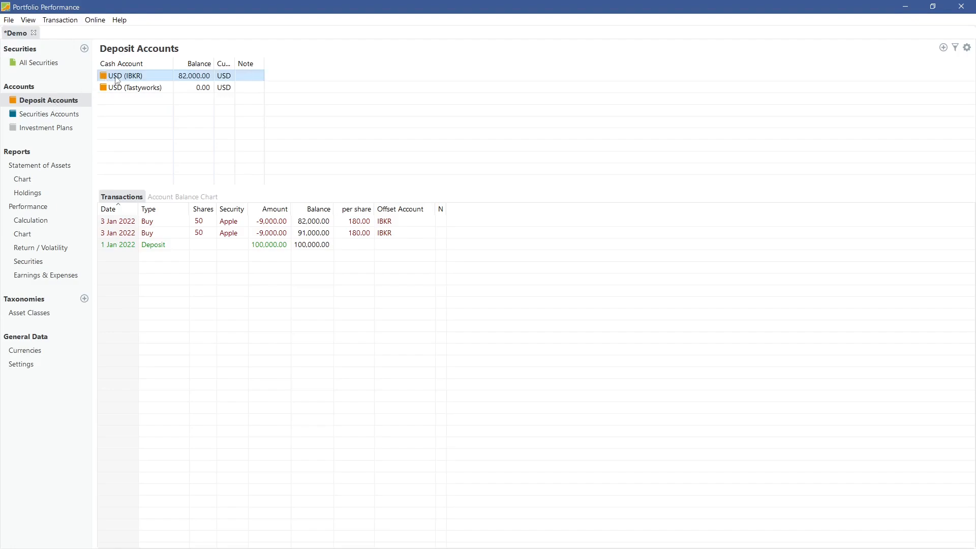
right_click(250, 78)
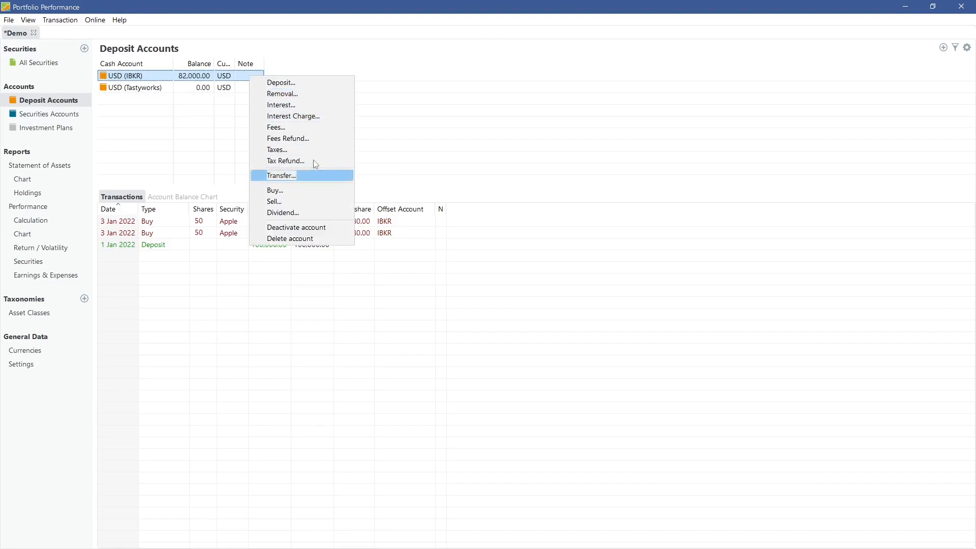
click(304, 202)
click(407, 172)
click(412, 191)
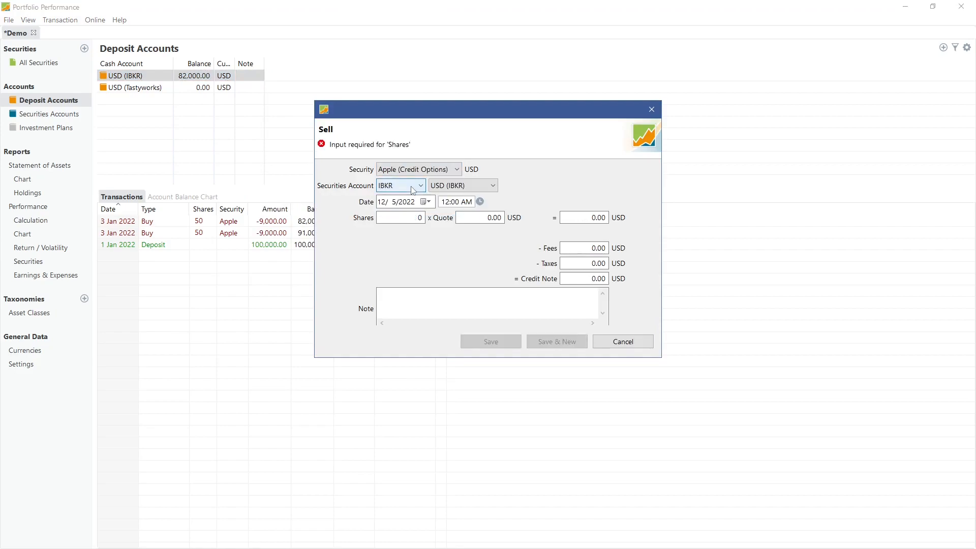
click(407, 218)
text(1)
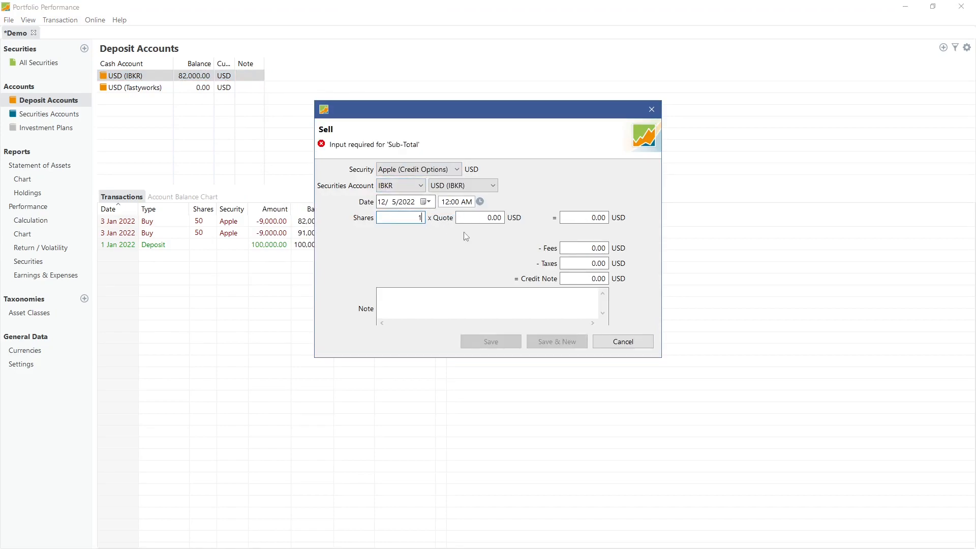
key(Tab)
text(550.01)
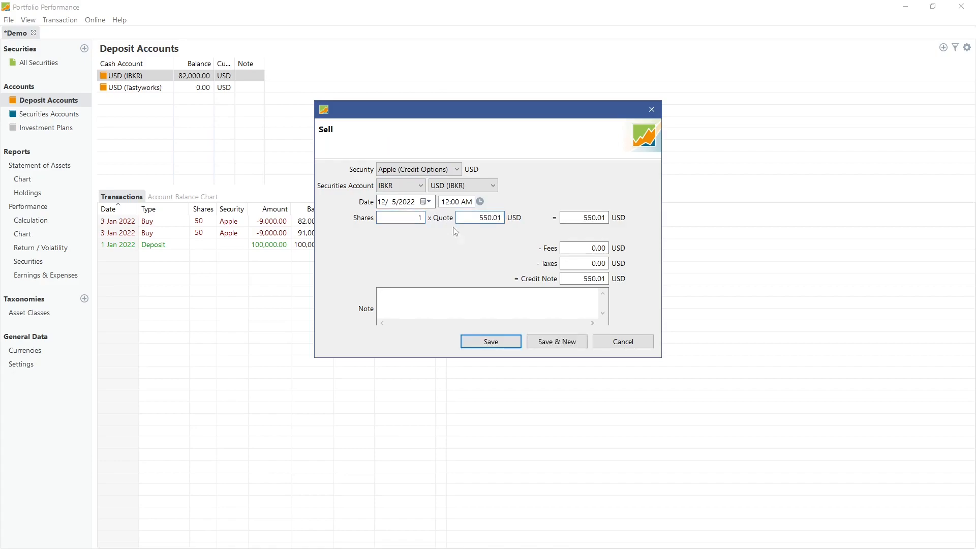
click(501, 342)
Widen the Security and Date columns of the USD (IBKR) transaction list.
double_click(248, 211)
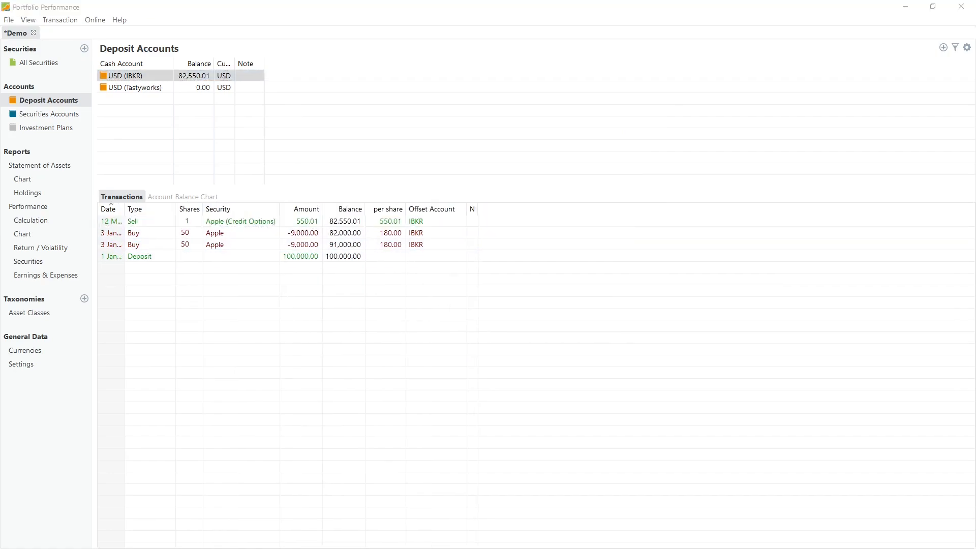
click(134, 223)
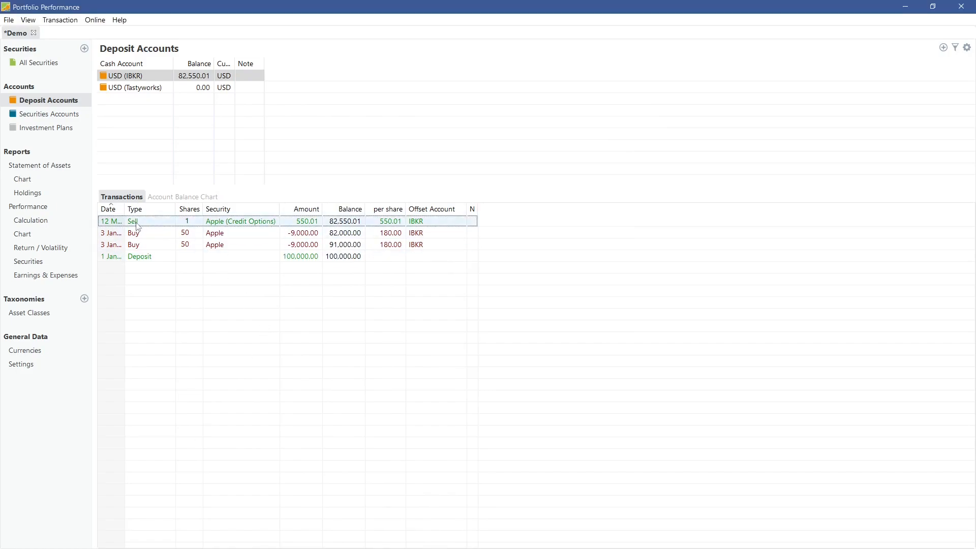
double_click(125, 209)
right_click(254, 220)
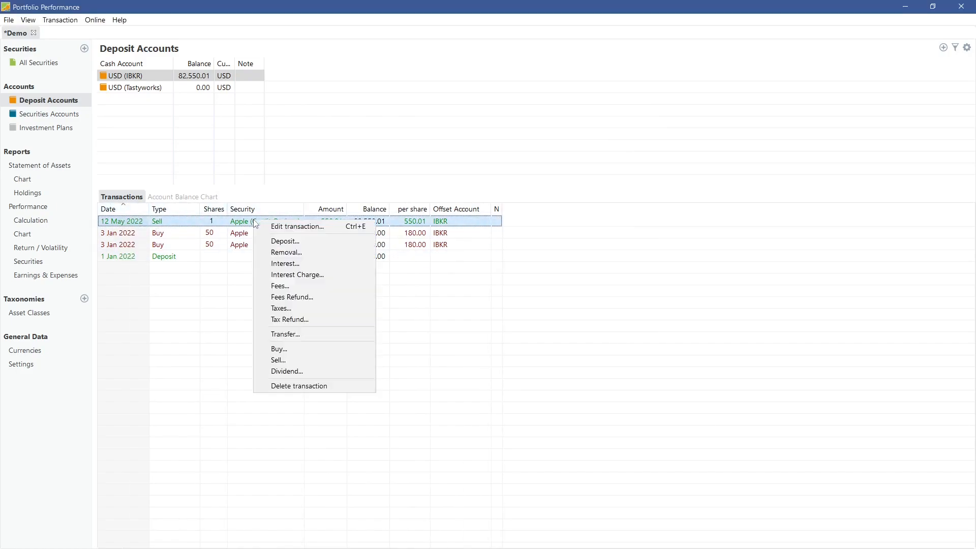
click(149, 211)
drag(149, 211, 215, 214)
Record a purchase of 1 share of Apple (Credit Options) at 0.01 USD in IBKR, with the time set to 12:01 AM.
right_click(283, 222)
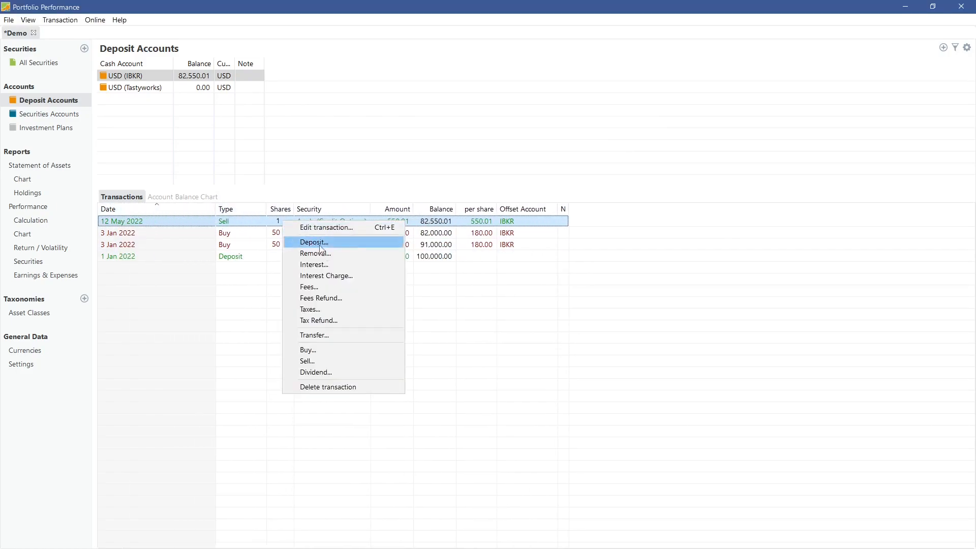
click(331, 349)
click(401, 214)
text(1)
key(Tab)
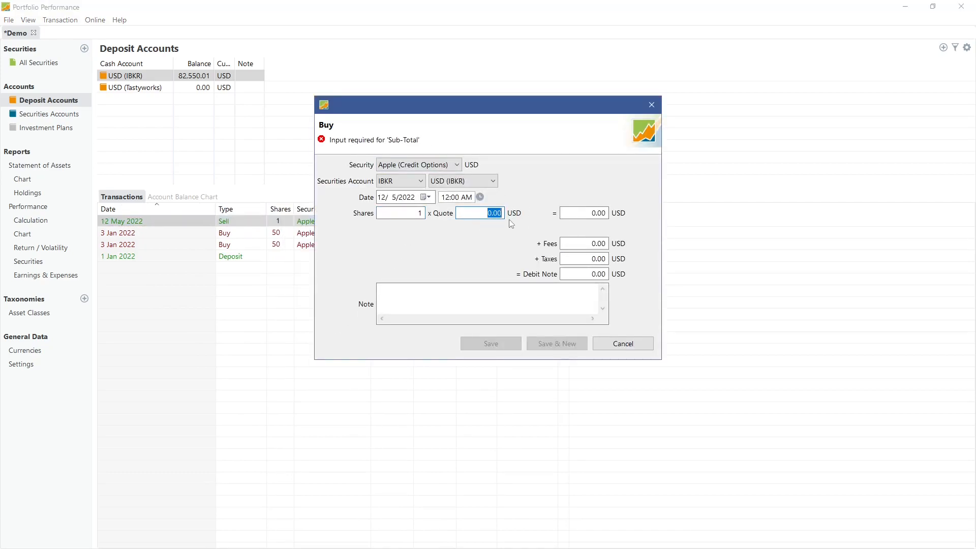
text(0.01)
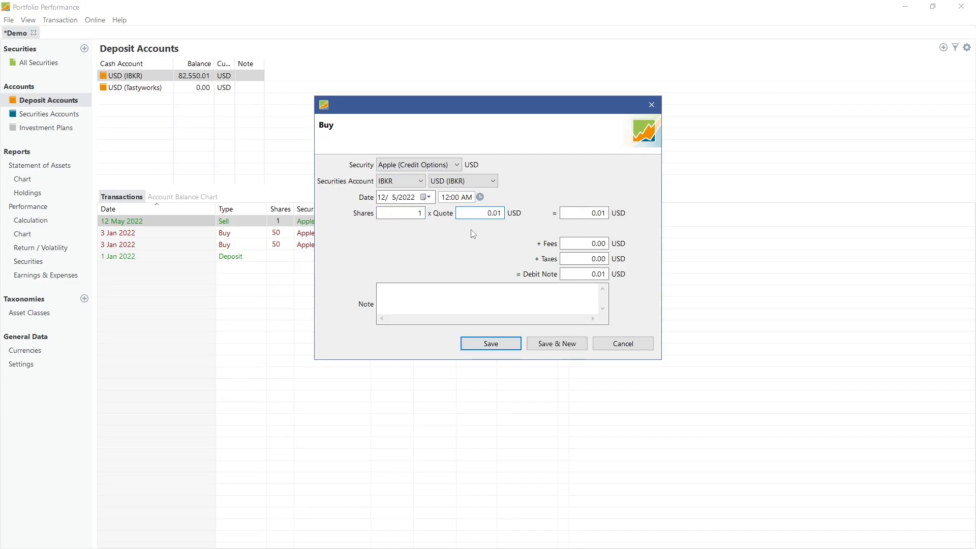
click(454, 197)
text(1)
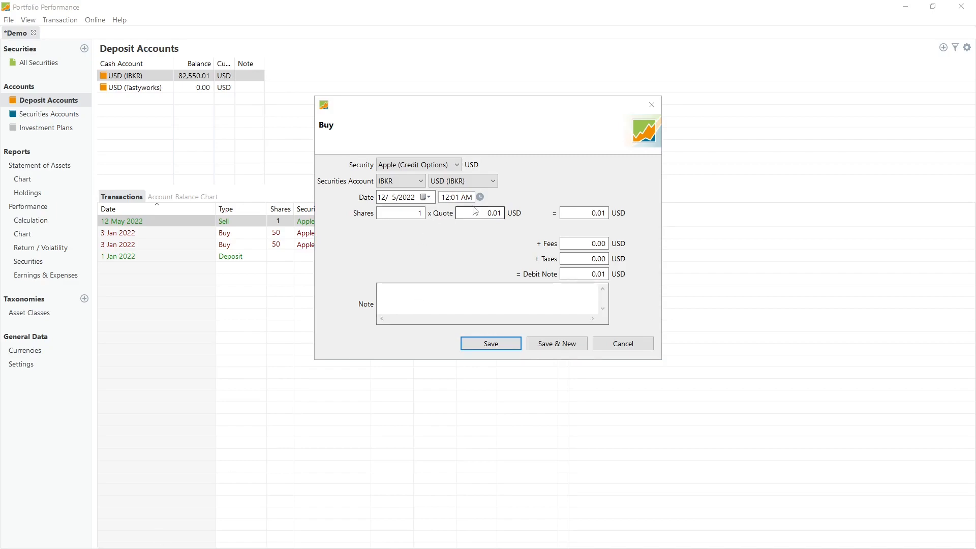
click(446, 197)
click(454, 197)
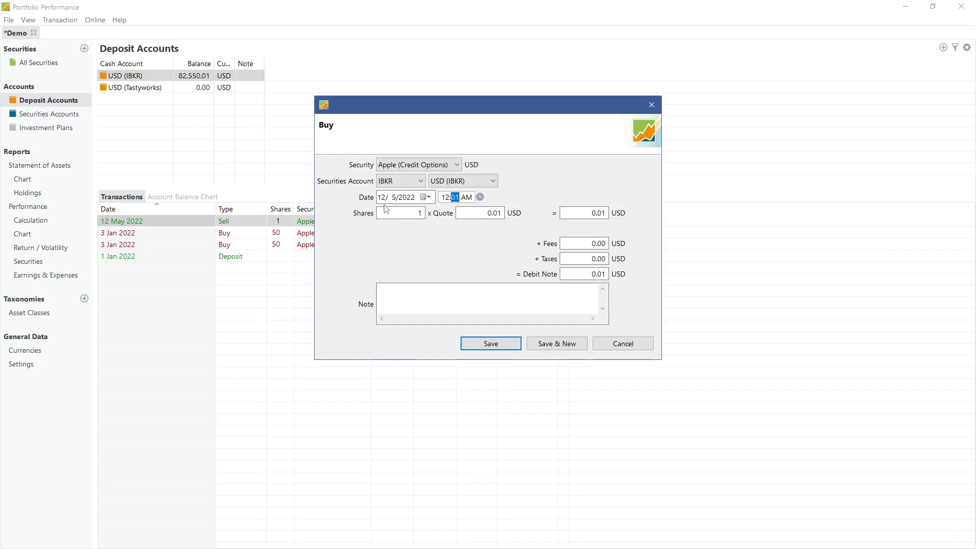
click(502, 346)
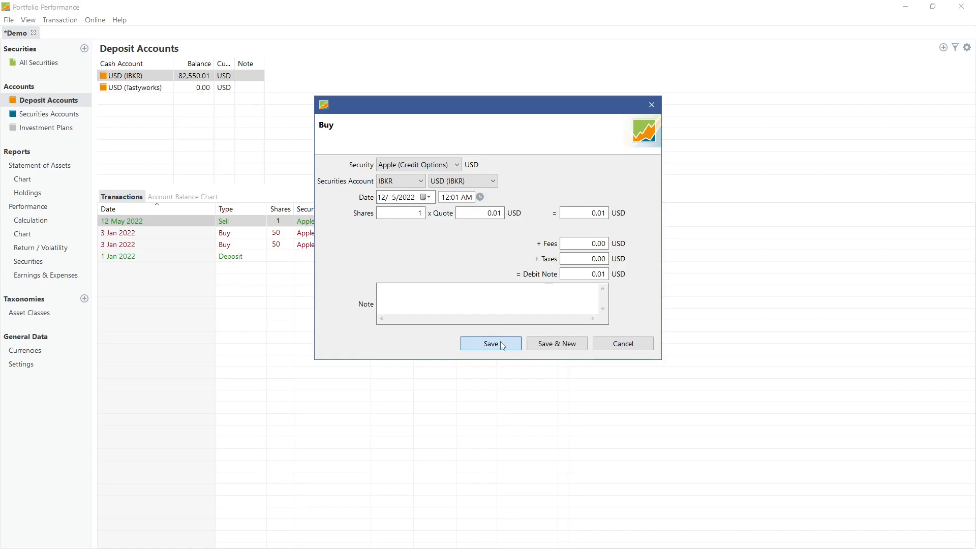
click(502, 346)
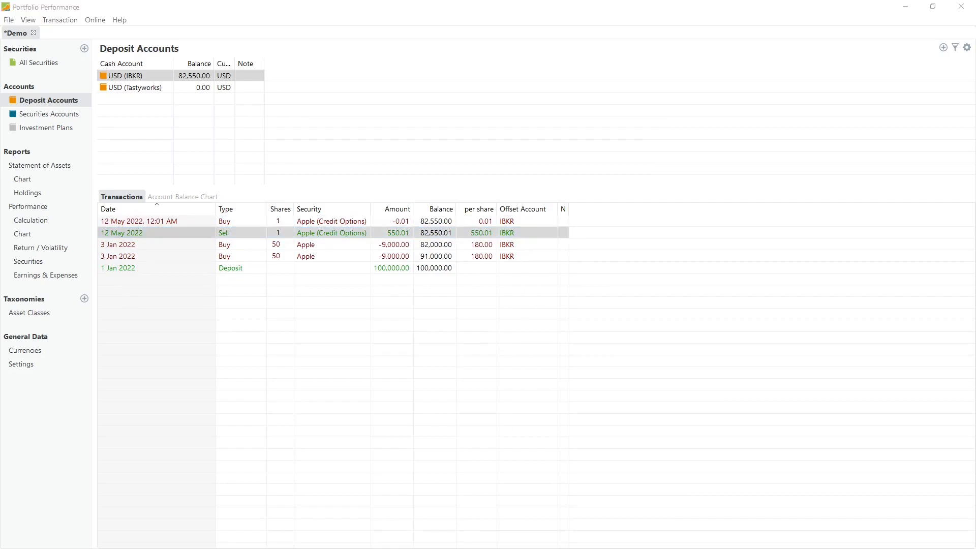
Record a purchase of 1 share of Apple (Debit Options) at 465 USD in IBKR, with the note "AAPL 20 May 2022, 146.00 CALL".
click(246, 476)
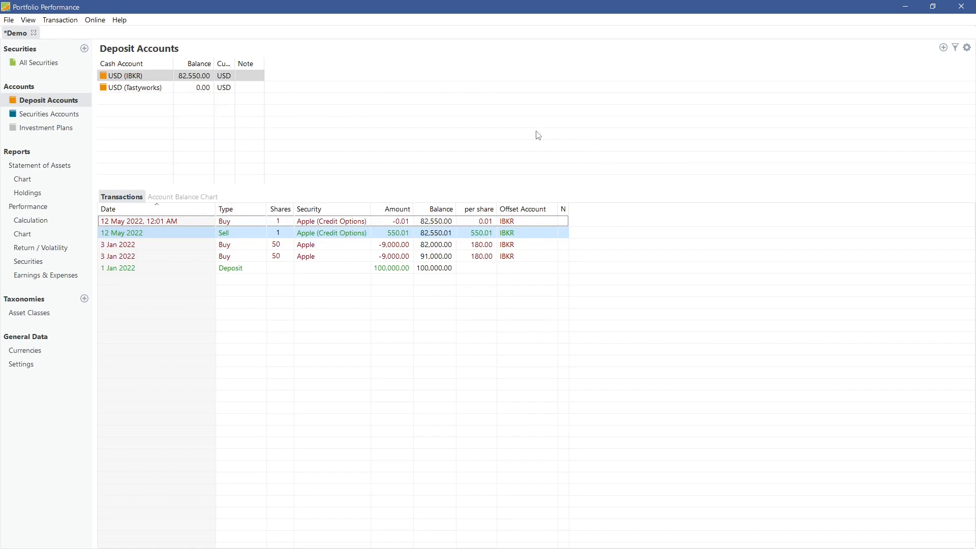
click(535, 225)
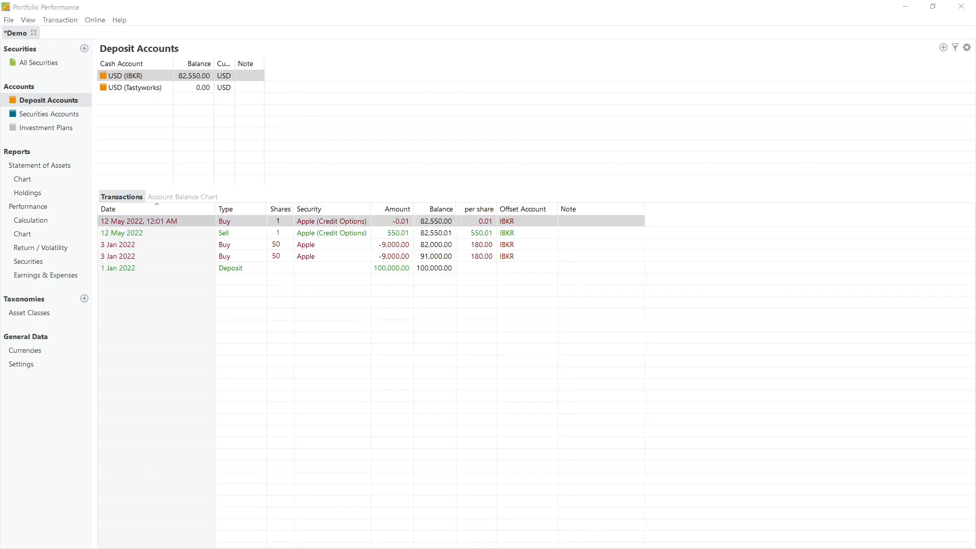
right_click(235, 223)
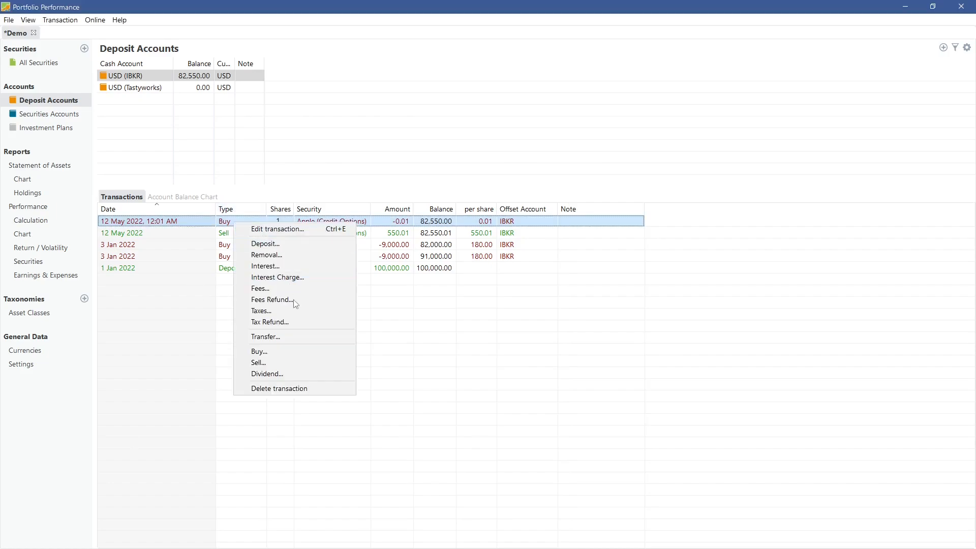
click(297, 352)
click(398, 164)
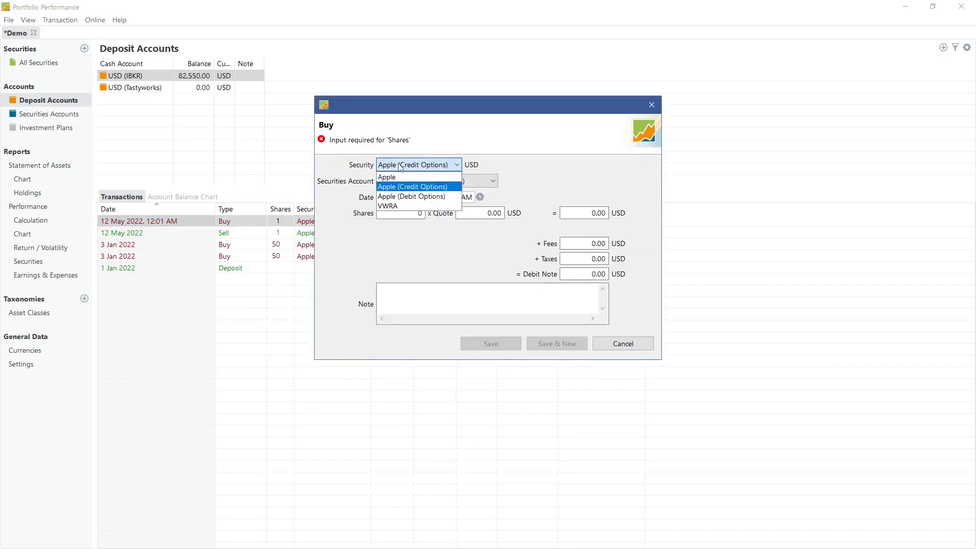
click(412, 197)
text(1)
key(Tab)
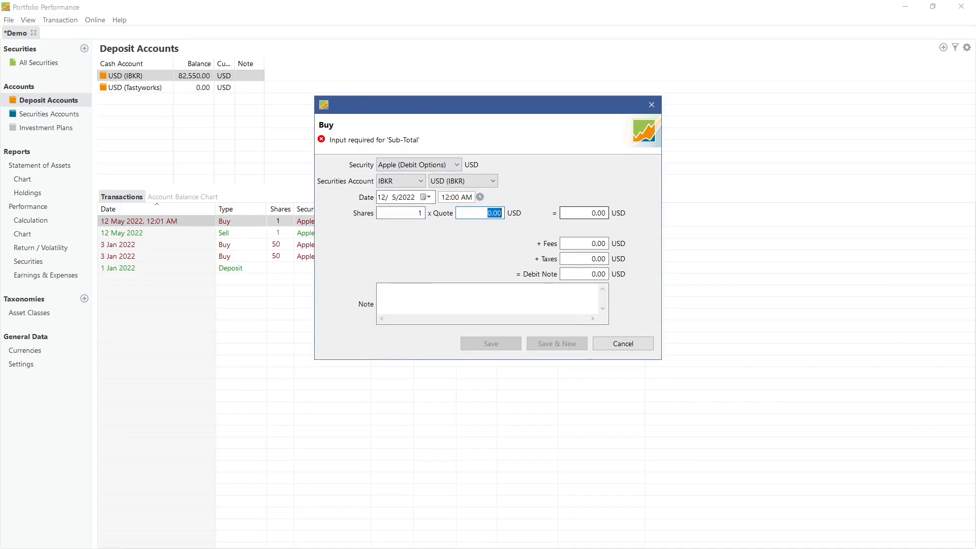
text(465)
click(529, 303)
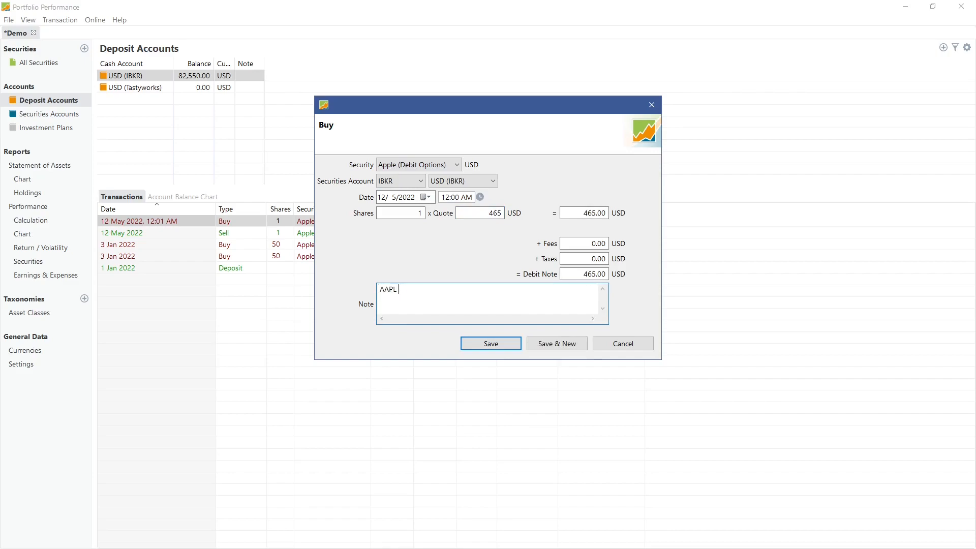
text(AAPL 20 May 2022, 146.00 CALL)
click(516, 344)
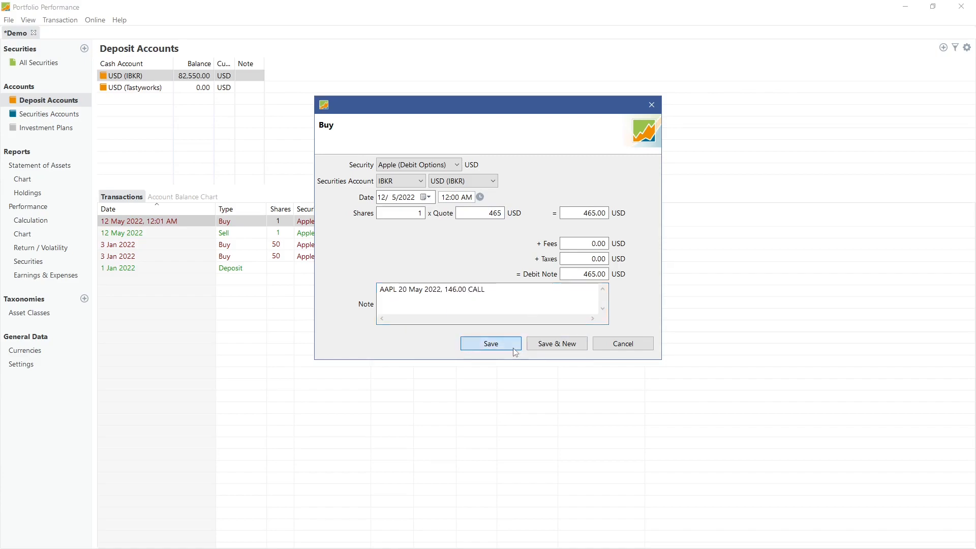
Widen the Note column and set the note of the Apple (Credit Options) sale to "???".
click(569, 247)
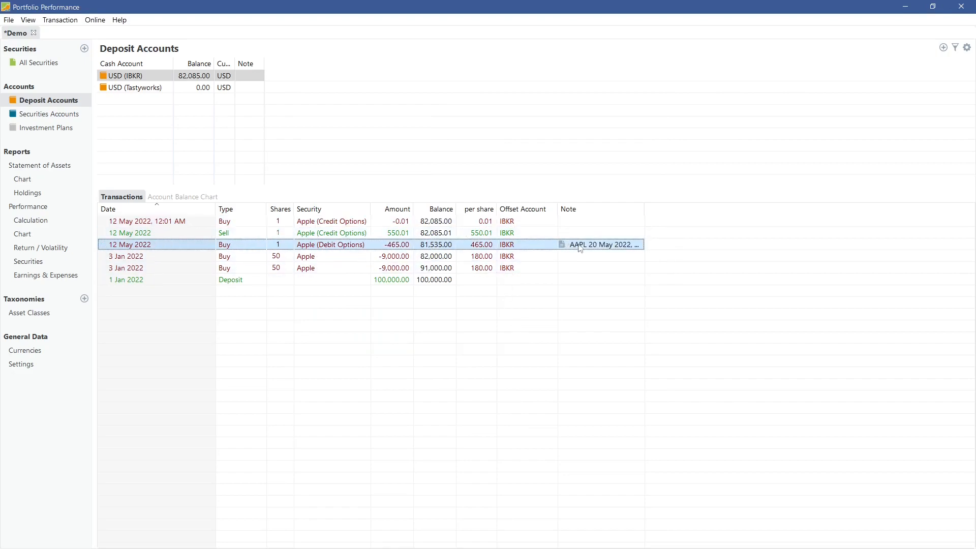
drag(645, 210, 702, 211)
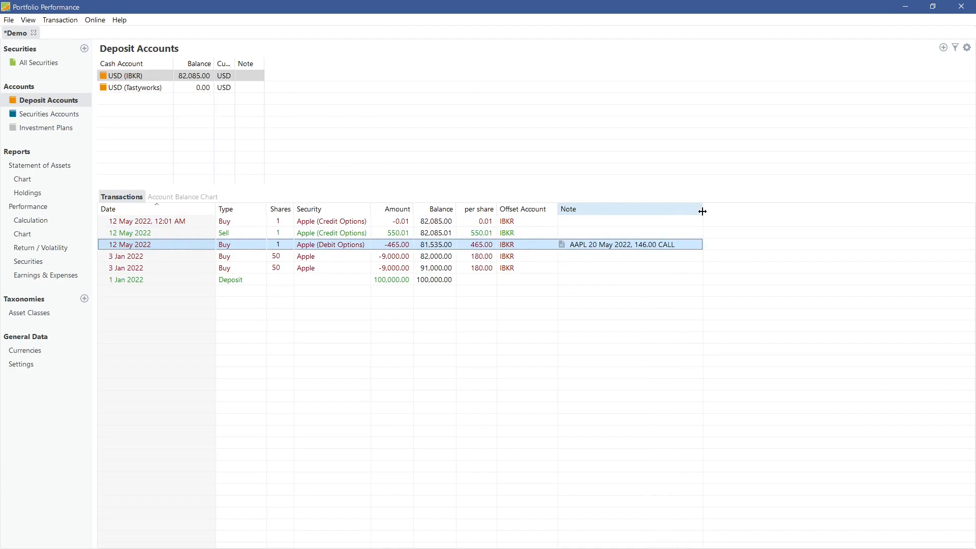
click(576, 233)
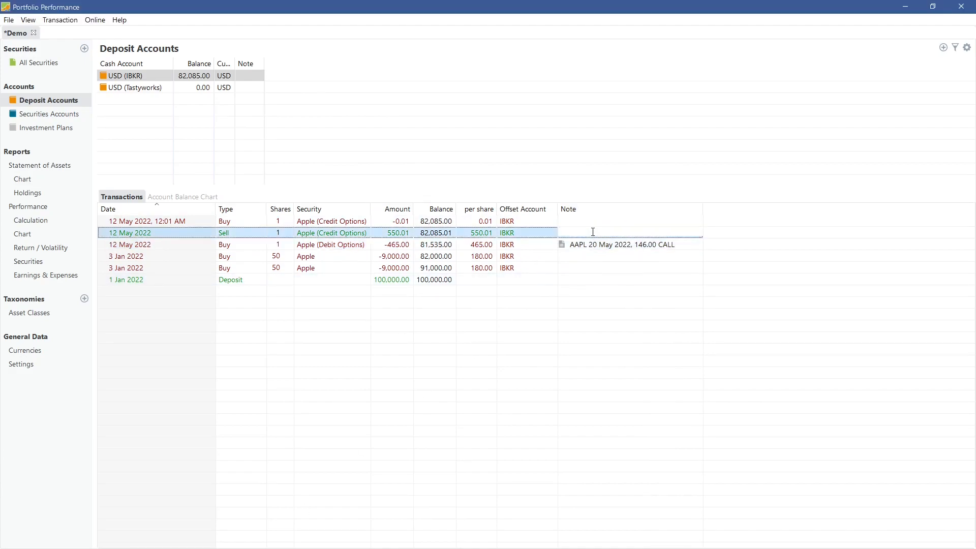
click(597, 231)
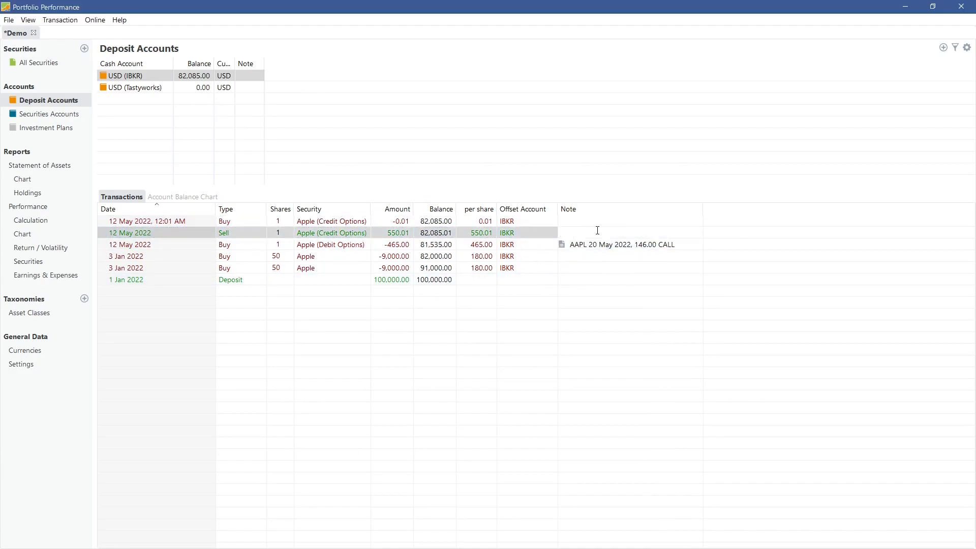
text(???)
key(Return)
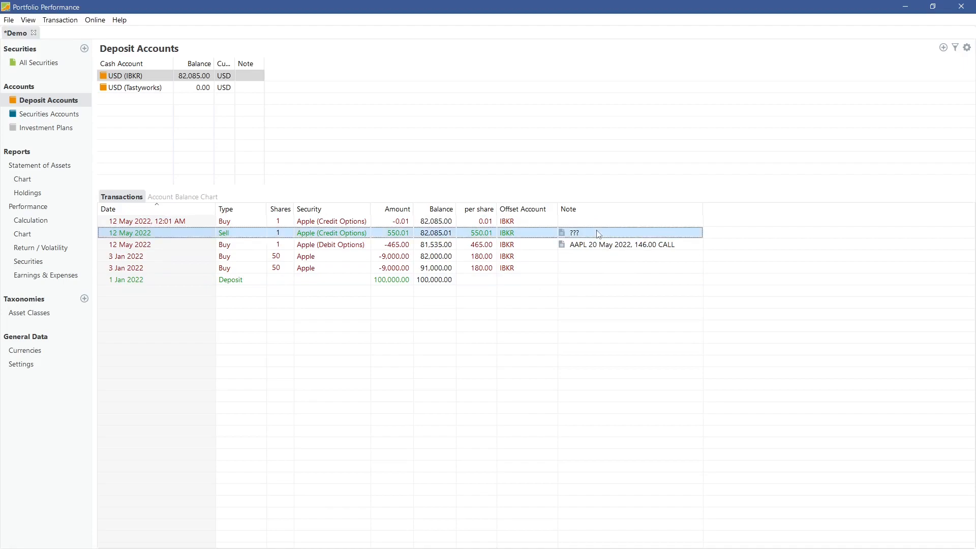
Examine the capital gains in the performance calculation, along with the holdings chart and the performance dashboard.
click(51, 221)
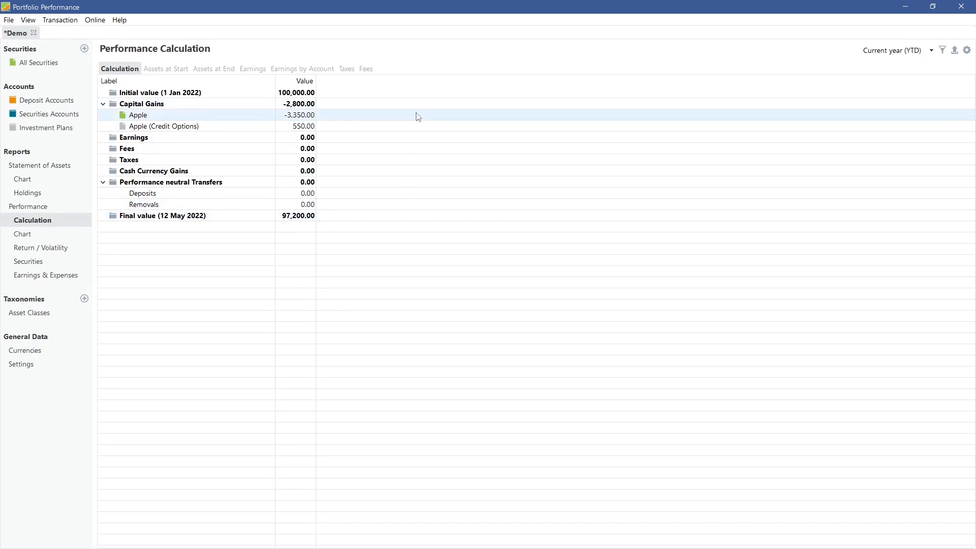
click(418, 128)
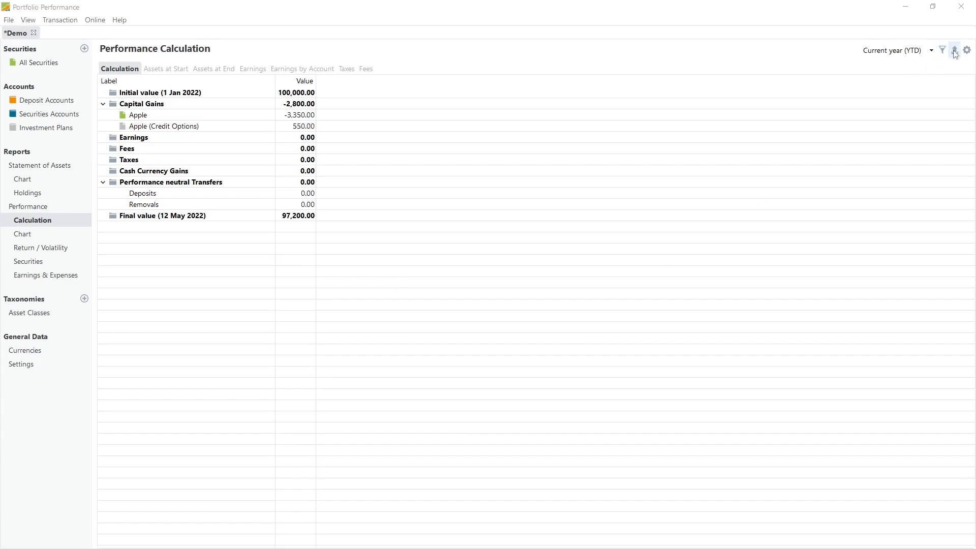
click(922, 49)
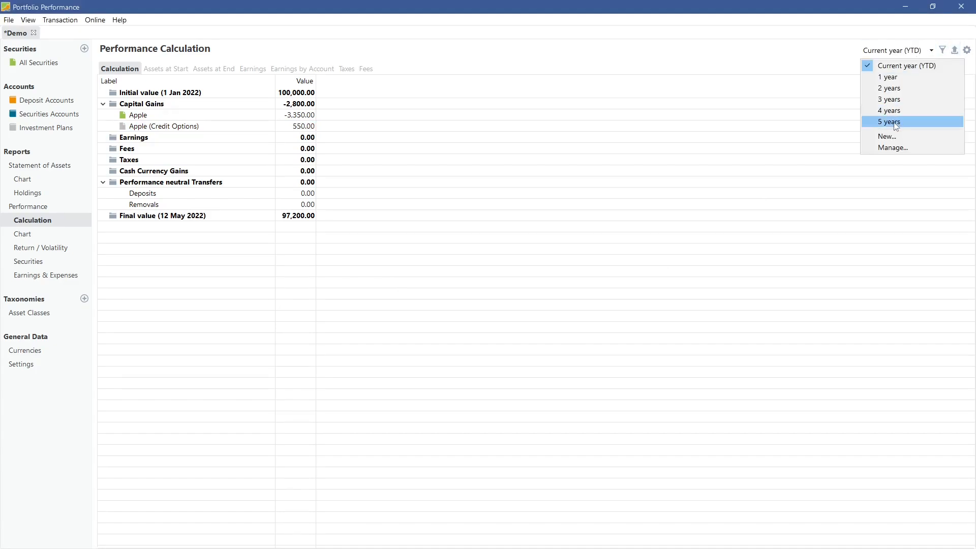
click(771, 182)
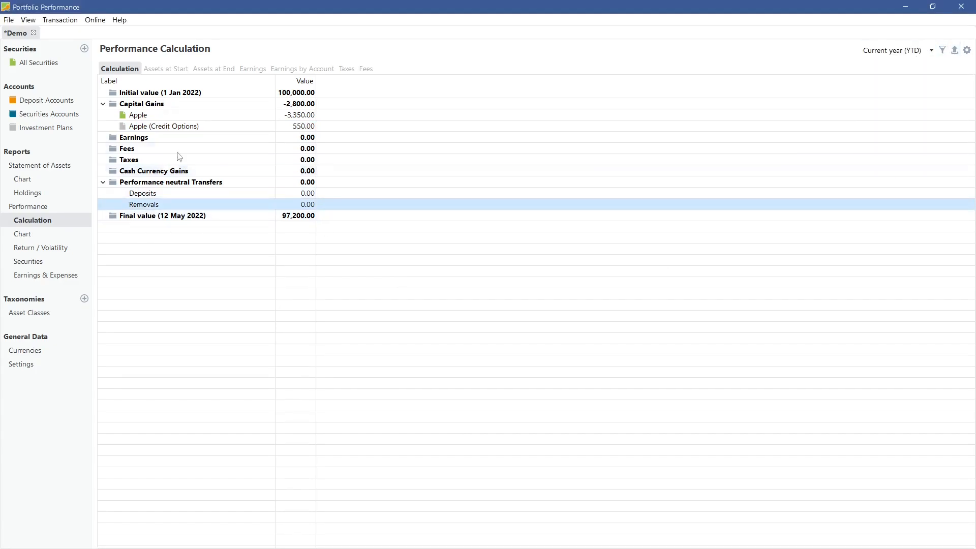
click(196, 126)
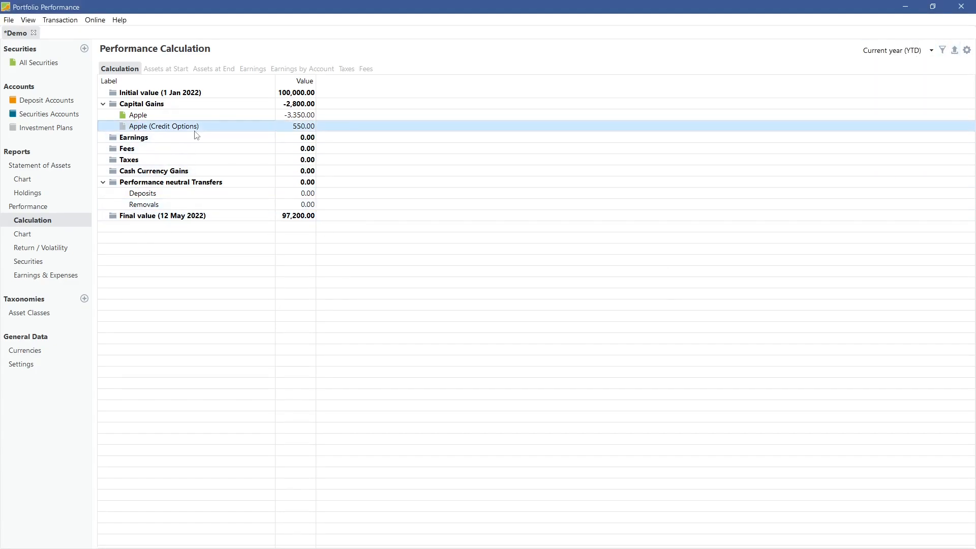
click(54, 198)
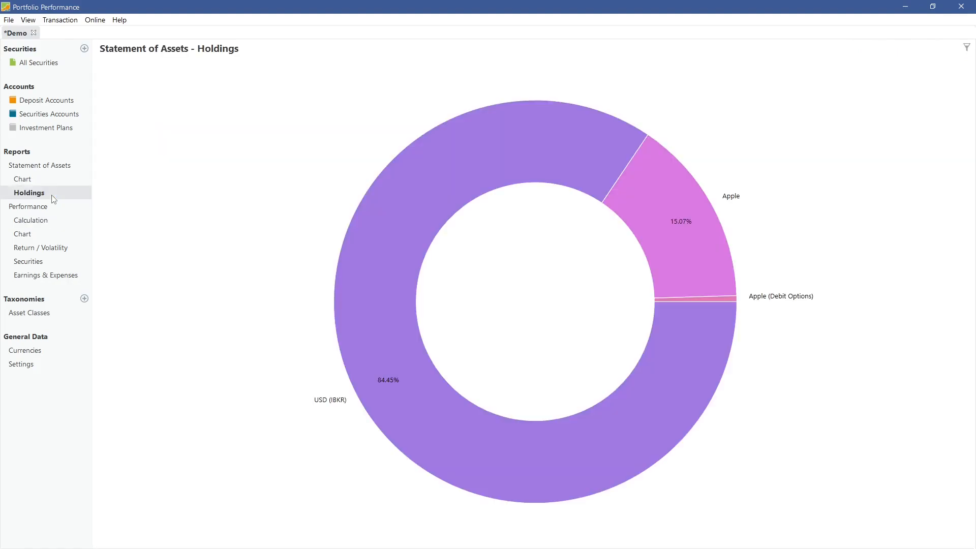
click(47, 210)
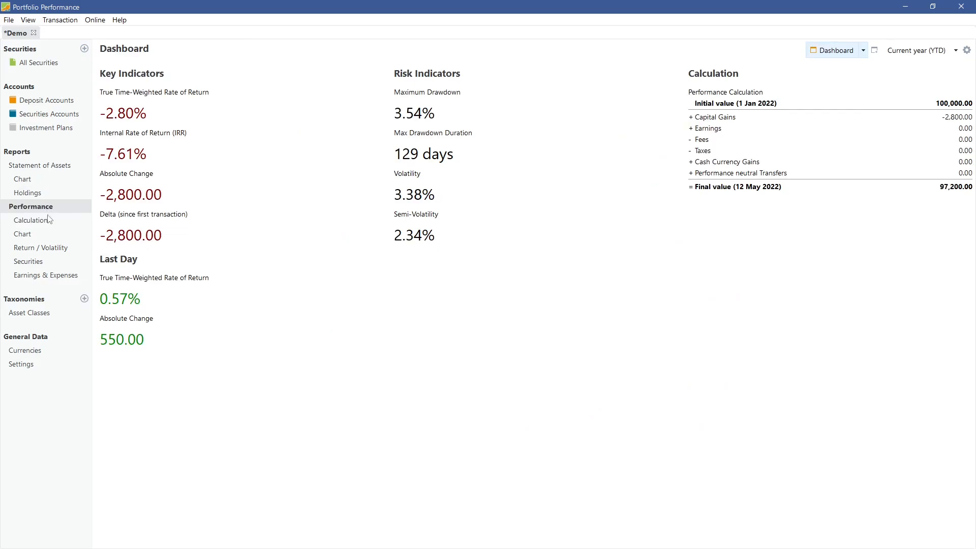
click(50, 225)
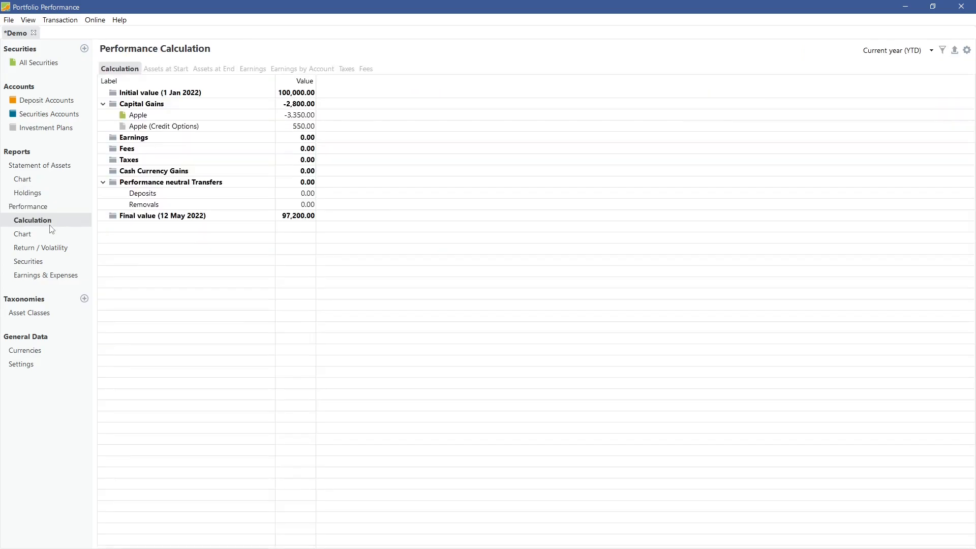
click(327, 115)
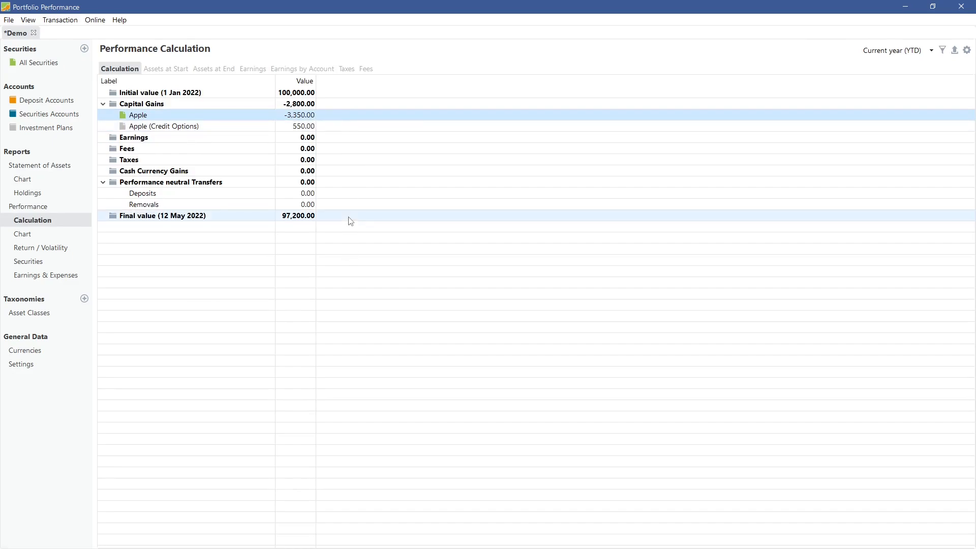